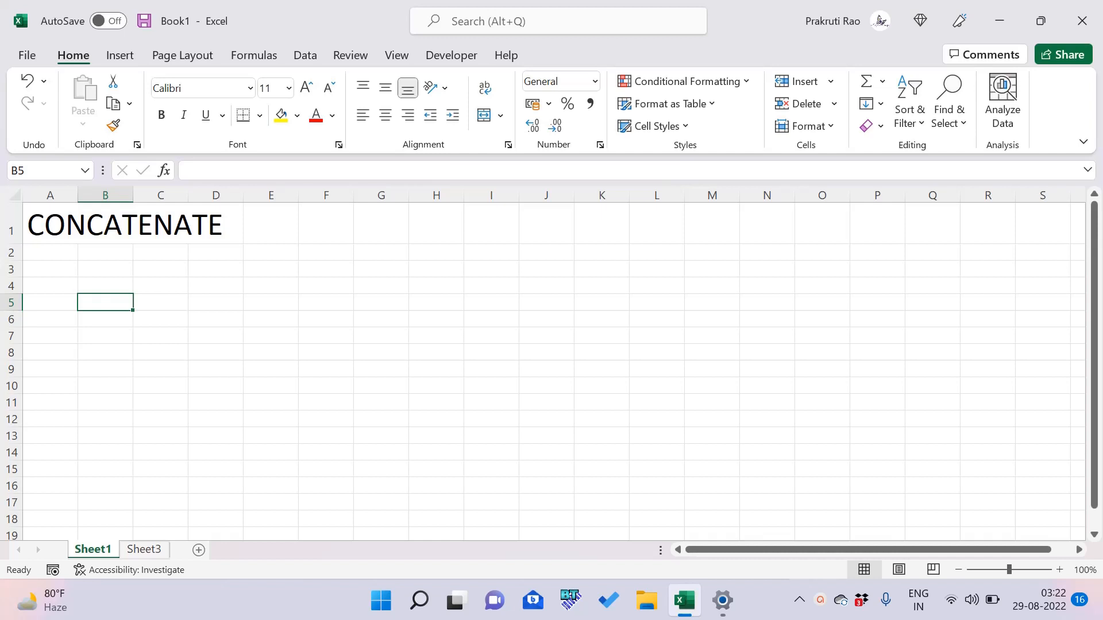
Step: Switch to Sheet3 and examine the separate words in cells A1 to E1
{"action": "left_click", "coordinate": [145, 550]}
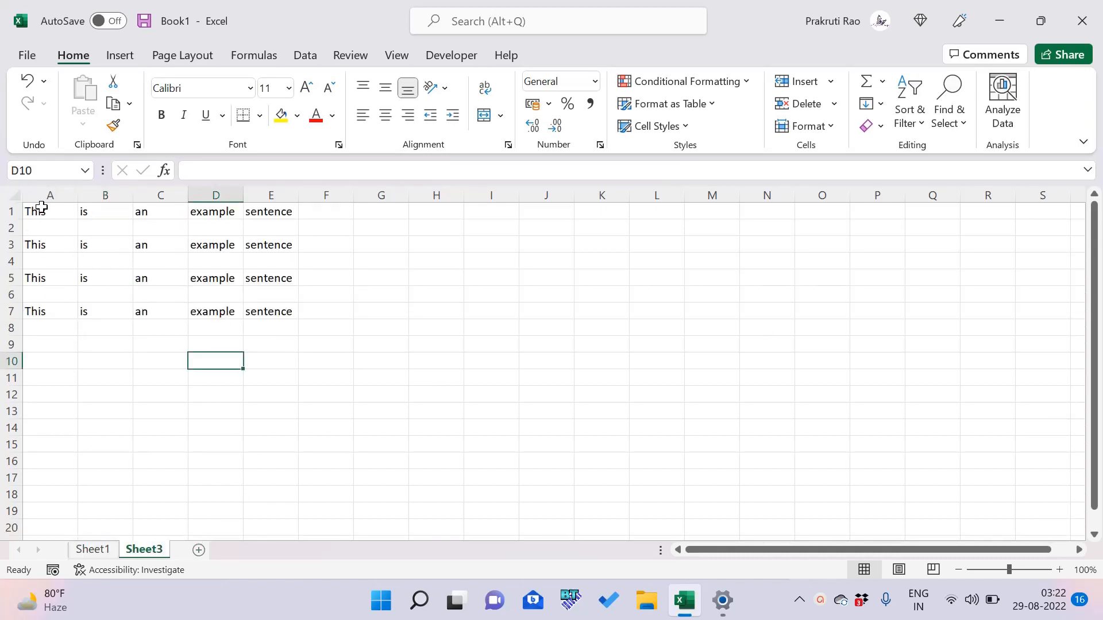
{"action": "left_click", "coordinate": [322, 212]}
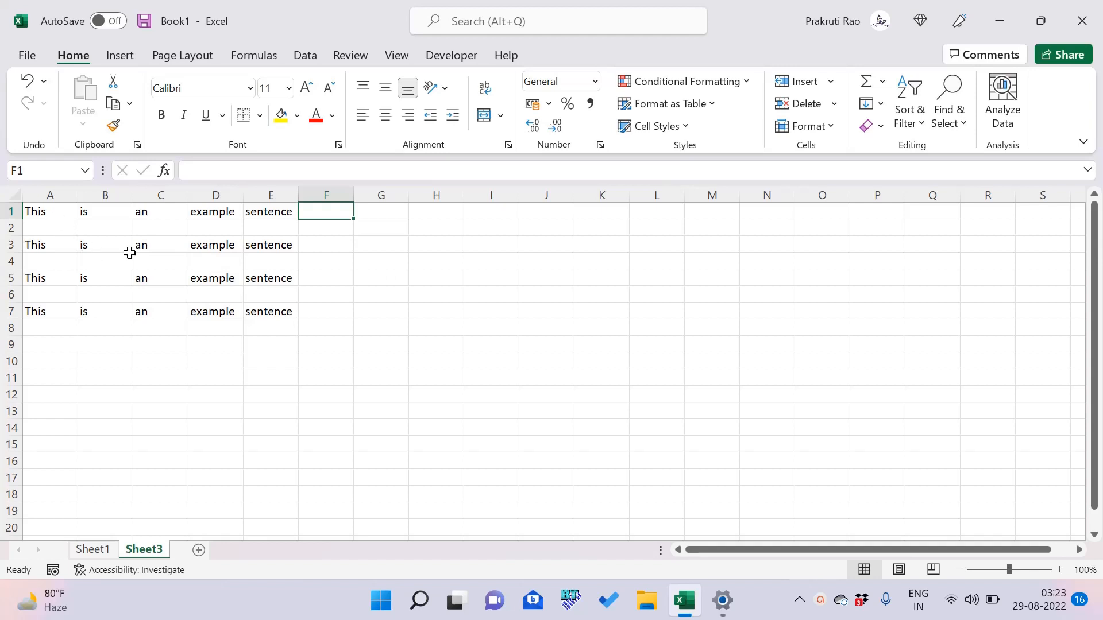
{"action": "left_click", "coordinate": [50, 222]}
{"action": "left_click", "coordinate": [93, 205]}
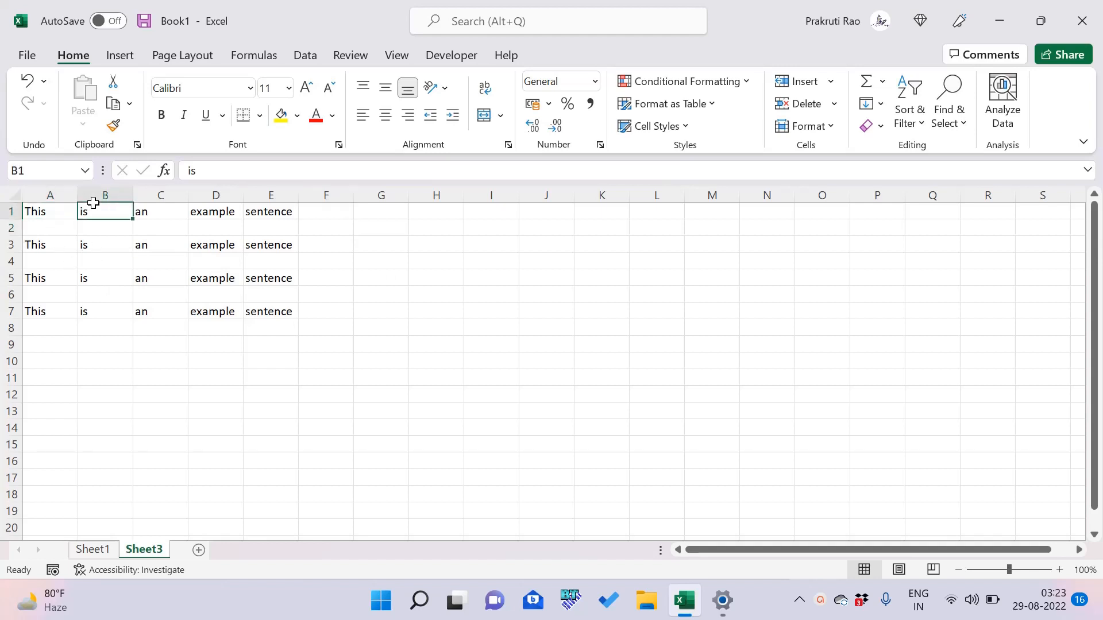
{"action": "left_click", "coordinate": [159, 210]}
{"action": "left_click", "coordinate": [197, 213]}
{"action": "left_click", "coordinate": [269, 208]}
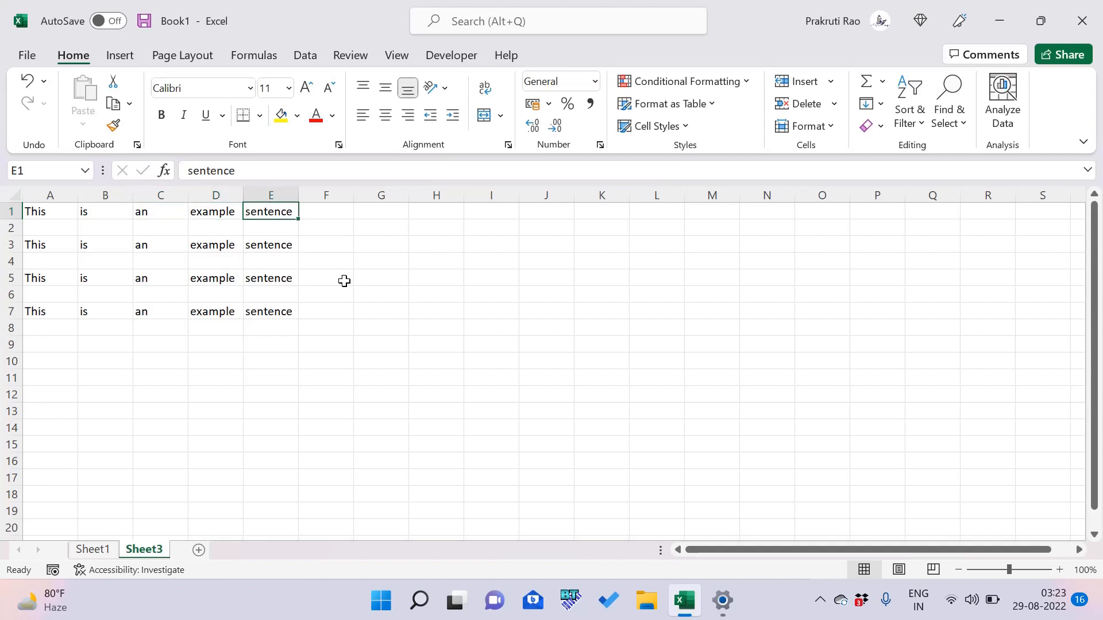
{"action": "left_click", "coordinate": [51, 213]}
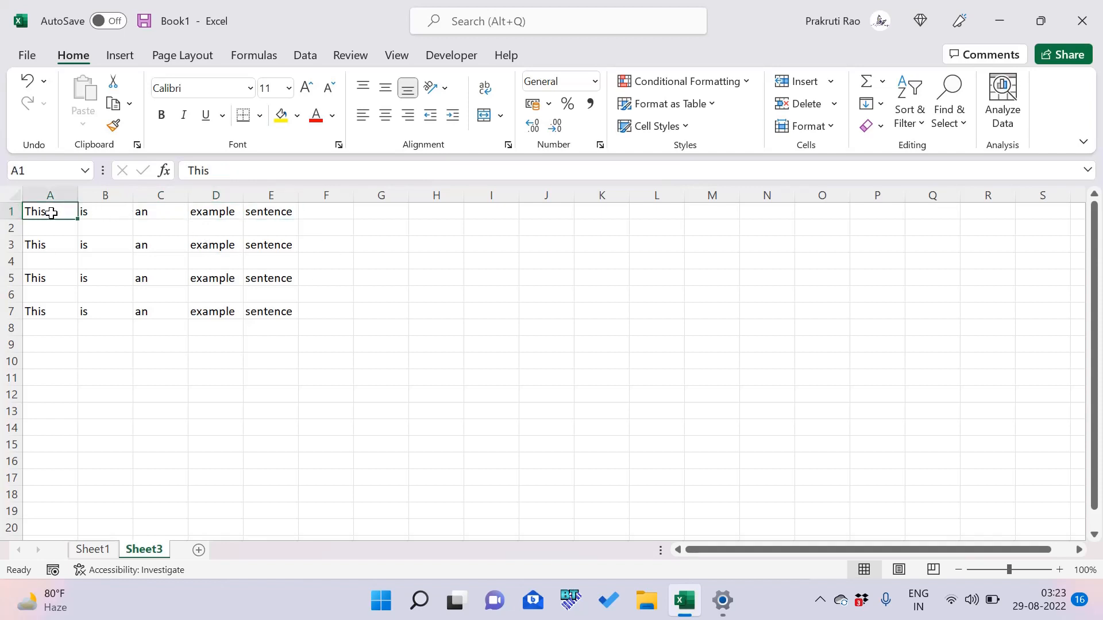
{"action": "left_click_drag", "start_coordinate": [52, 213], "coordinate": [266, 225]}
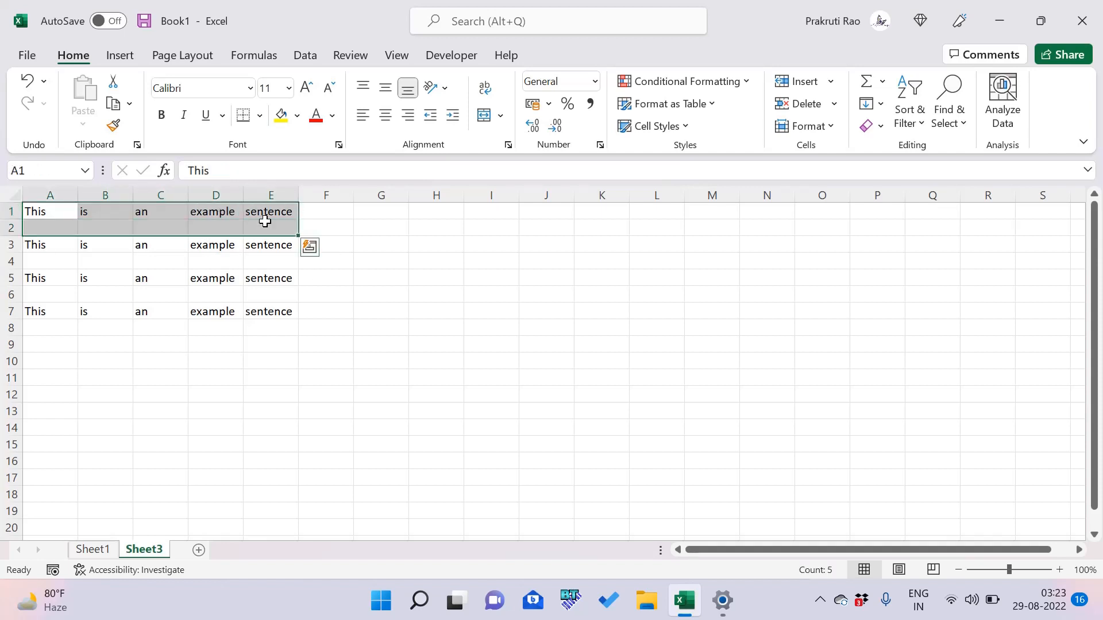
Step: Start a CONCATENATE formula in cell F1 with A1 and B1 as its first two arguments, and dismiss the OneDrive notification
{"action": "left_click", "coordinate": [325, 214]}
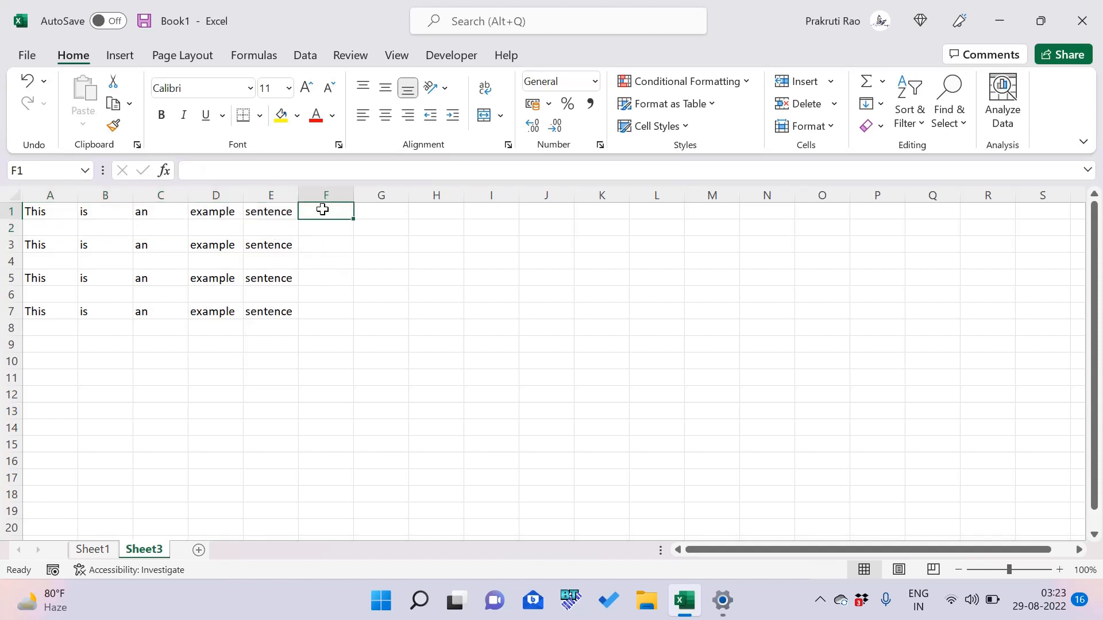
{"action": "type", "text": "=conc"}
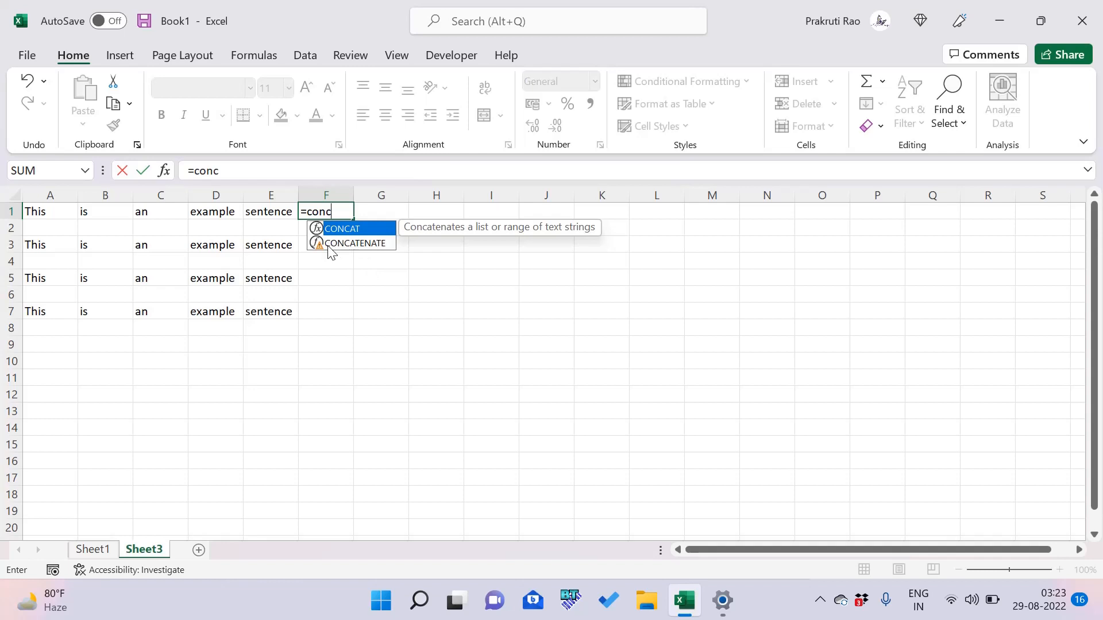
{"action": "double_click", "coordinate": [357, 243]}
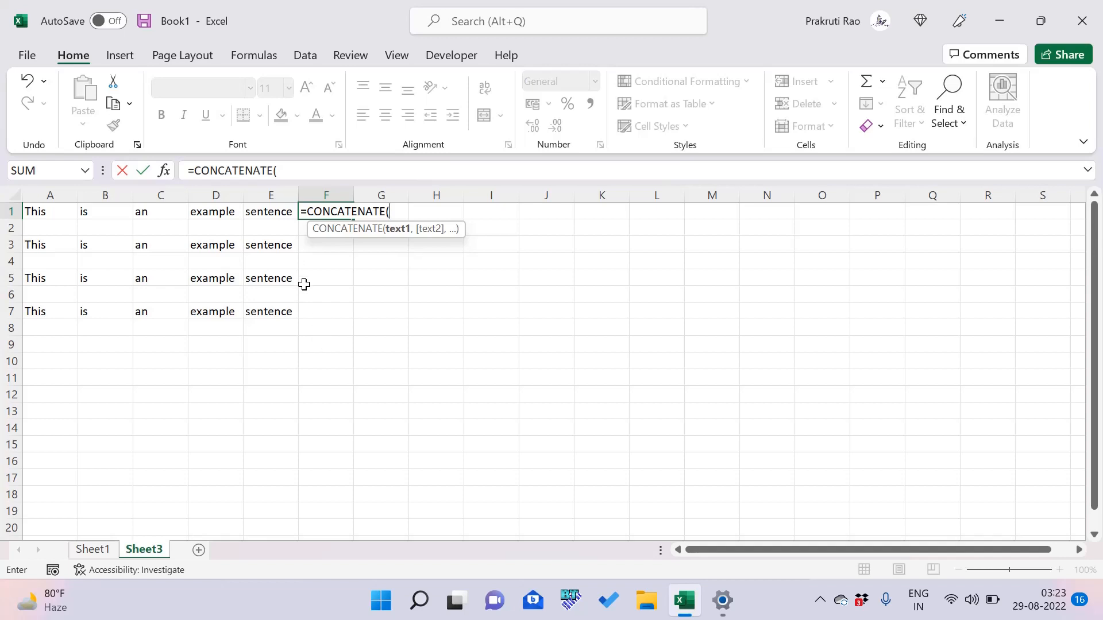
{"action": "left_click", "coordinate": [39, 209]}
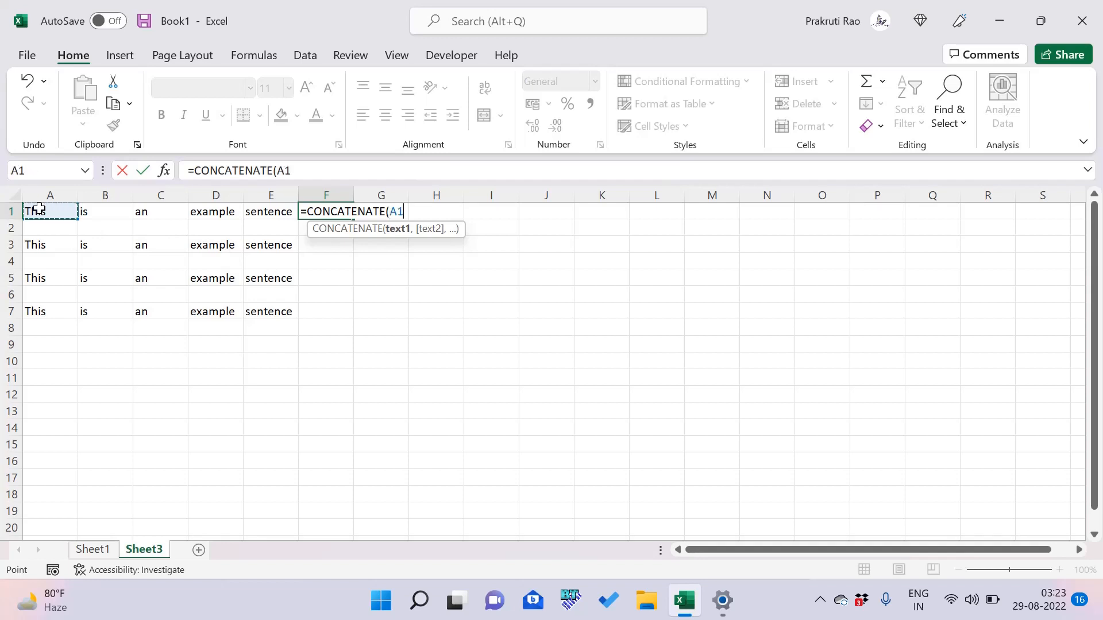
{"action": "type", "text": ","}
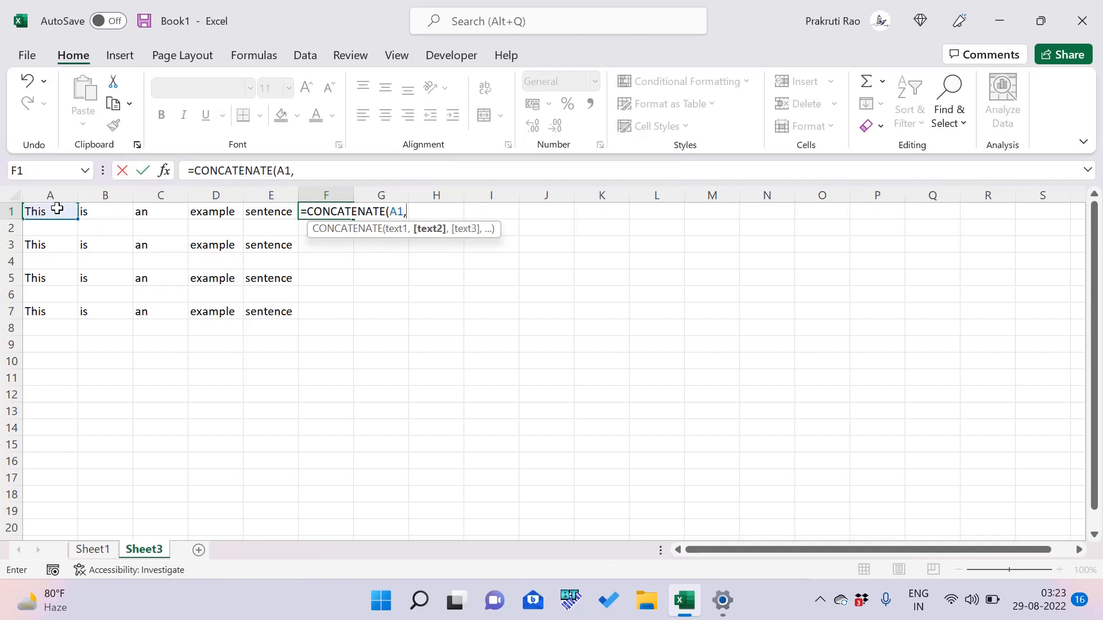
{"action": "left_click", "coordinate": [91, 213]}
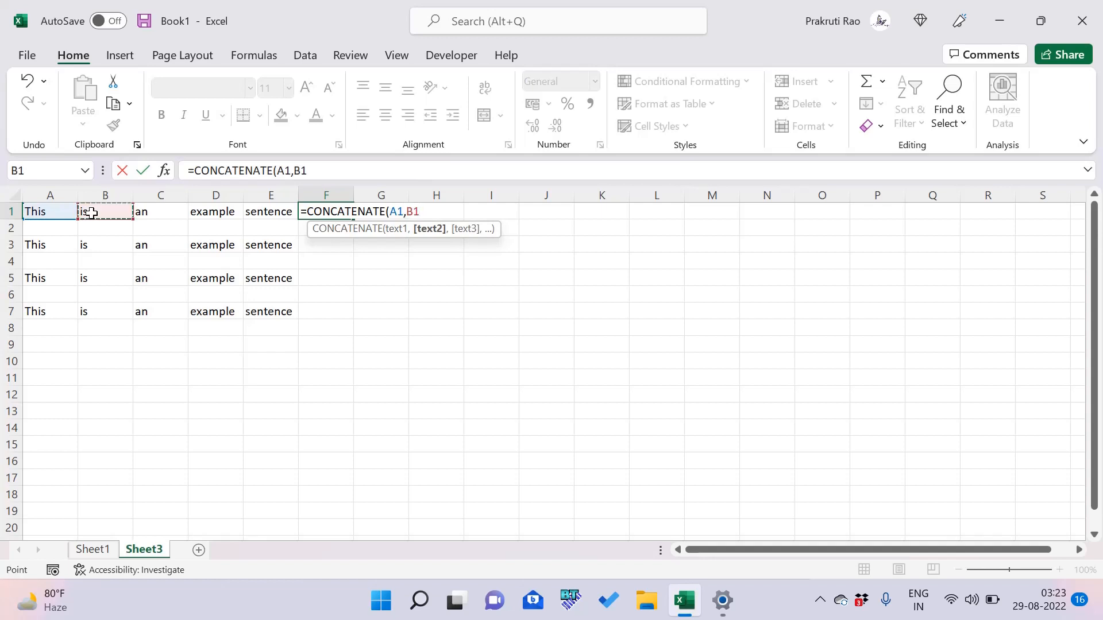
{"action": "type", "text": ","}
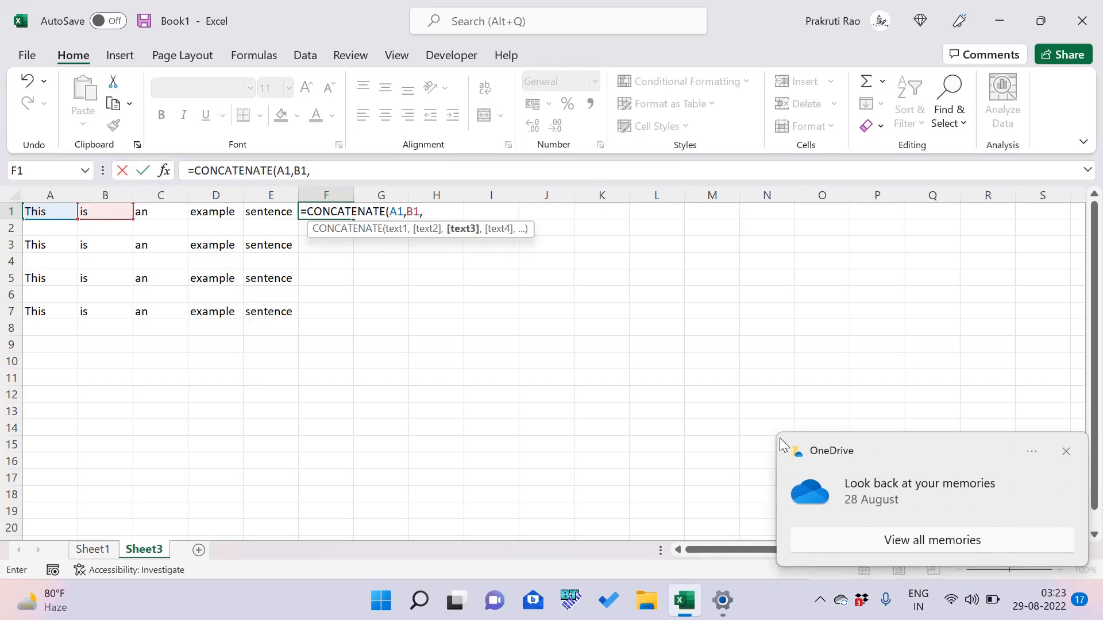
{"action": "left_click", "coordinate": [1066, 452]}
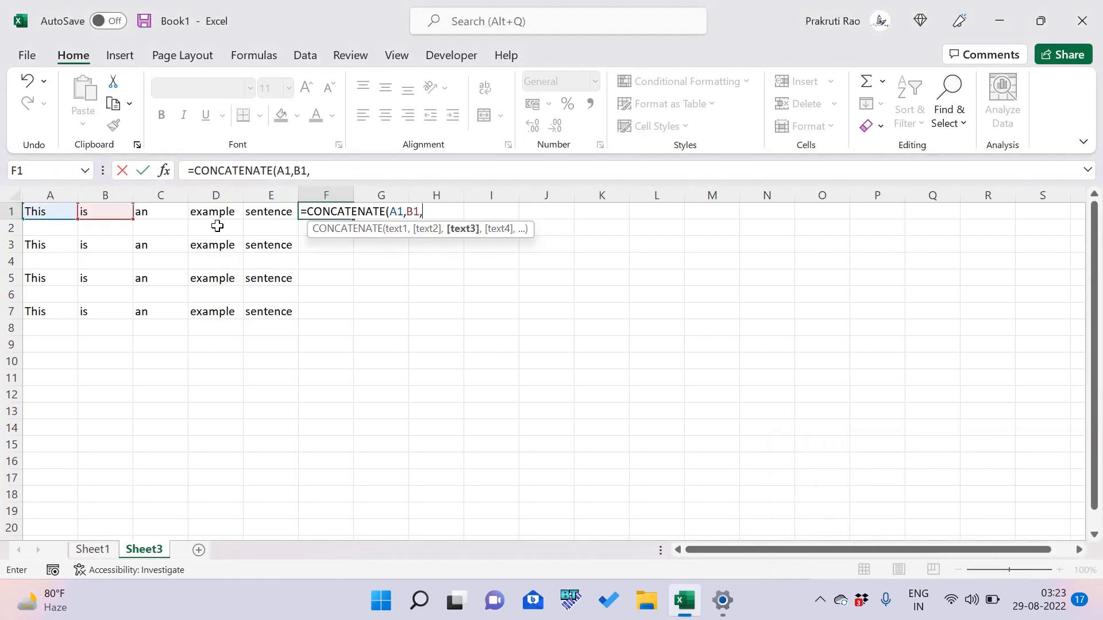
Step: Add C1, D1 and E1 as the remaining arguments of the F1 formula and complete it
{"action": "left_click", "coordinate": [148, 214]}
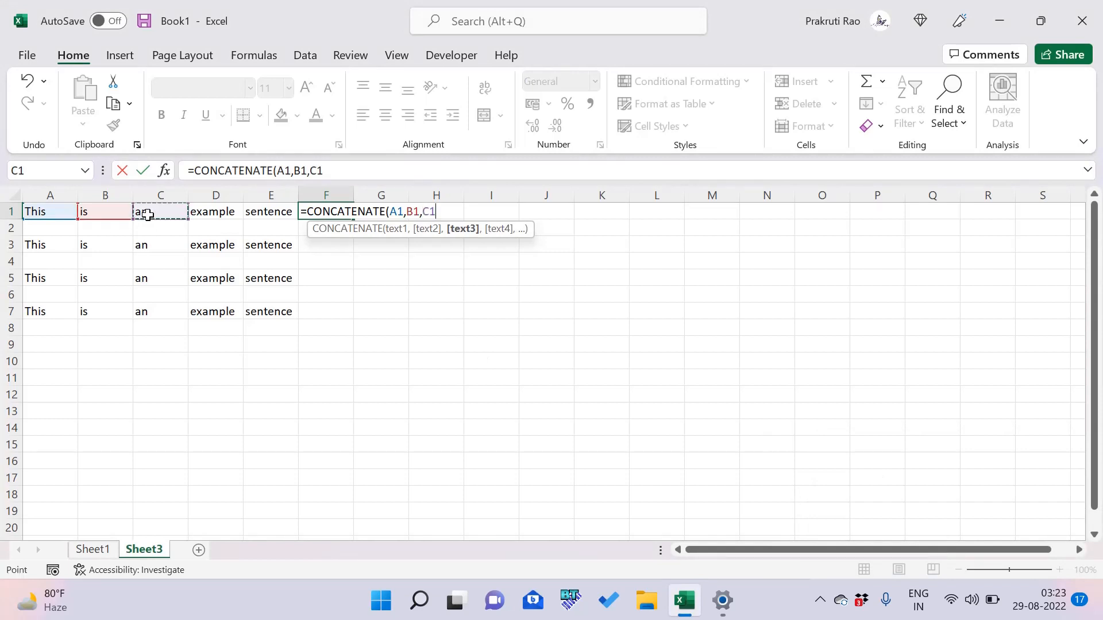
{"action": "type", "text": ","}
{"action": "left_click", "coordinate": [201, 215]}
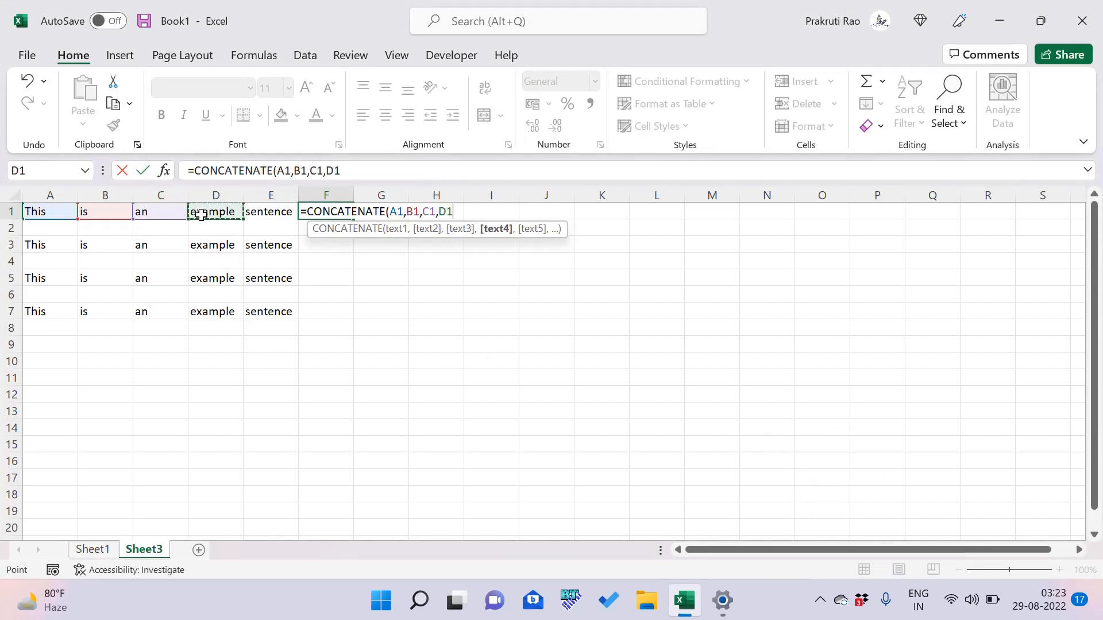
{"action": "type", "text": ","}
{"action": "left_click", "coordinate": [276, 209]}
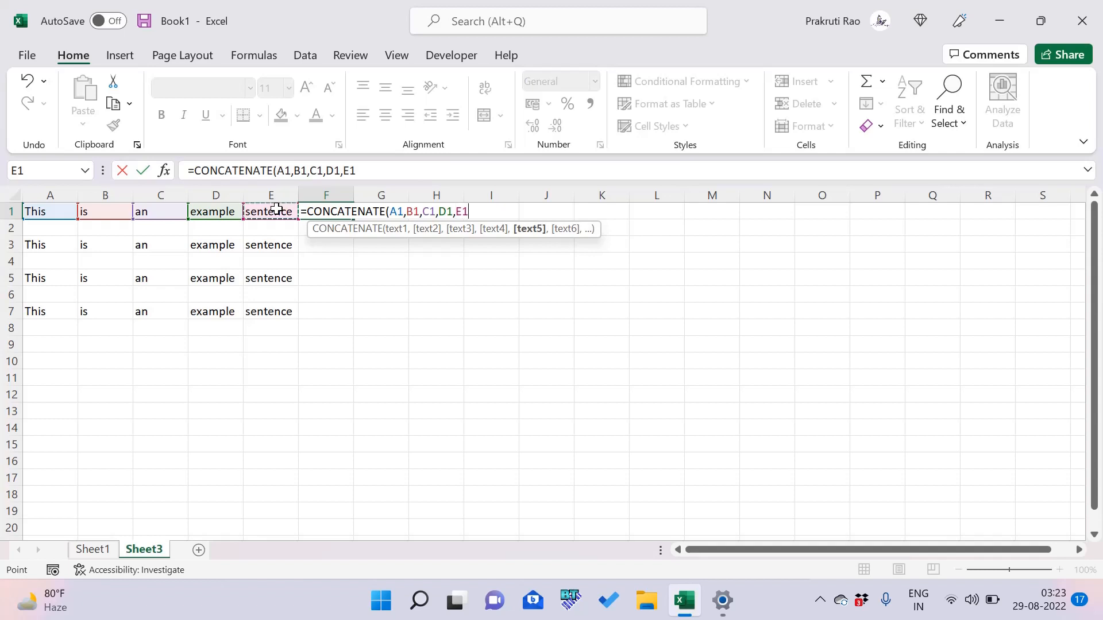
{"action": "type", "text": ")"}
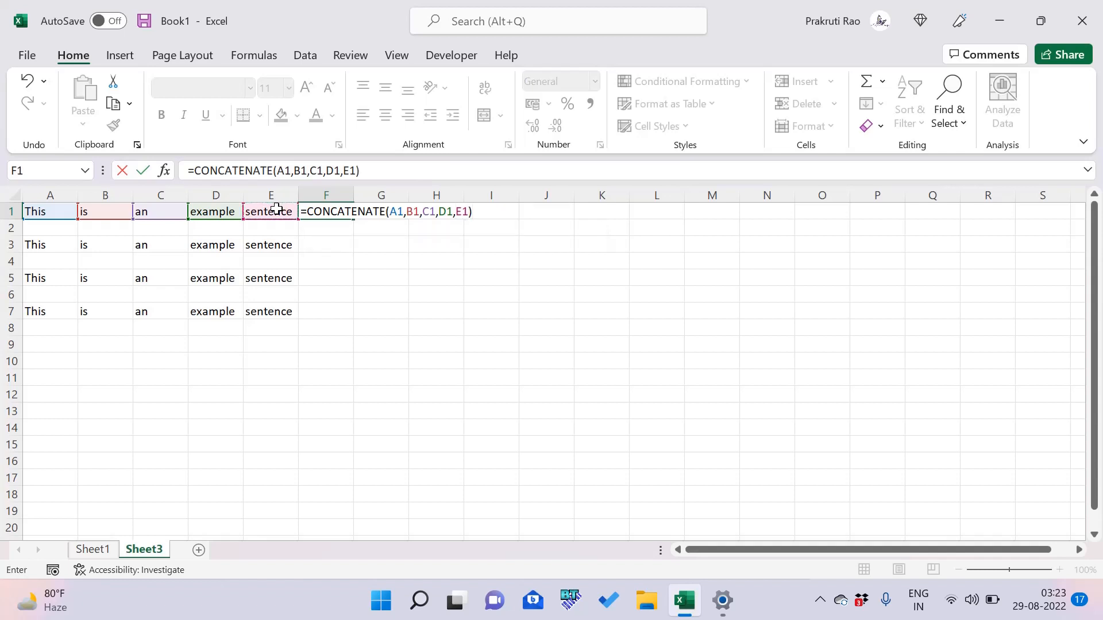
{"action": "key", "text": "Return"}
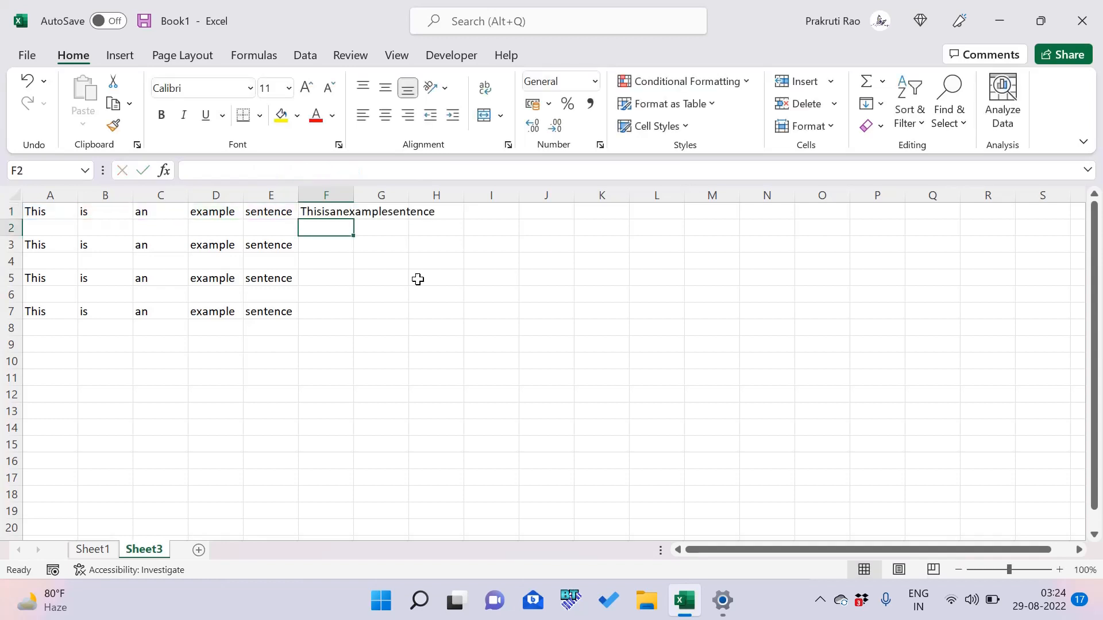
Step: Autofit the width of column F to its contents and review the joined text in F1
{"action": "double_click", "coordinate": [353, 195]}
{"action": "left_click", "coordinate": [355, 214]}
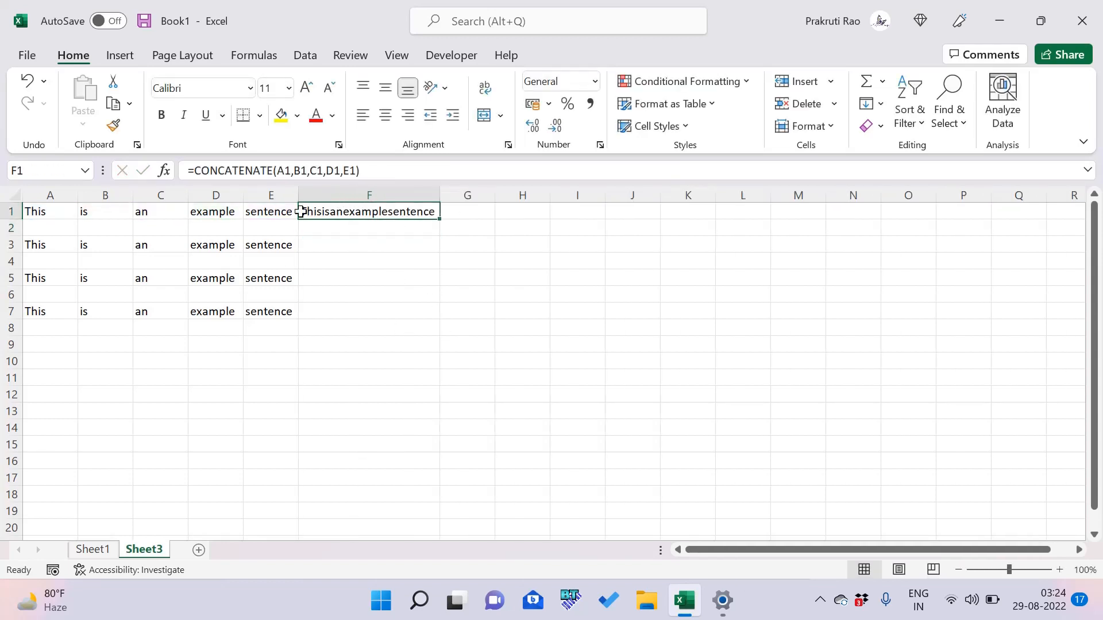
{"action": "left_click", "coordinate": [341, 242]}
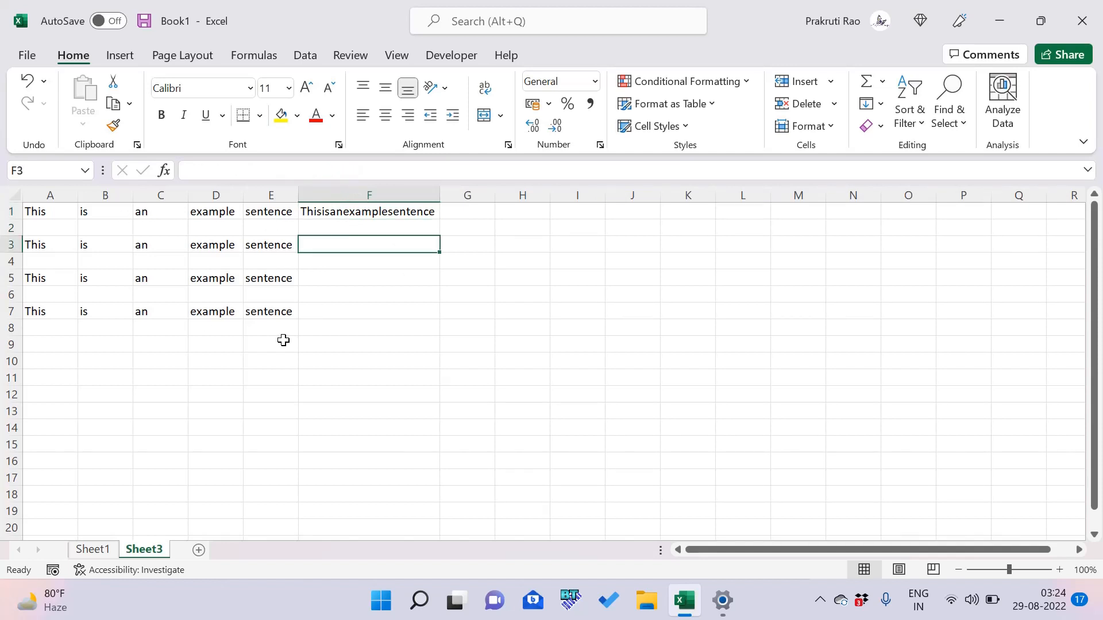
{"action": "left_click", "coordinate": [364, 206]}
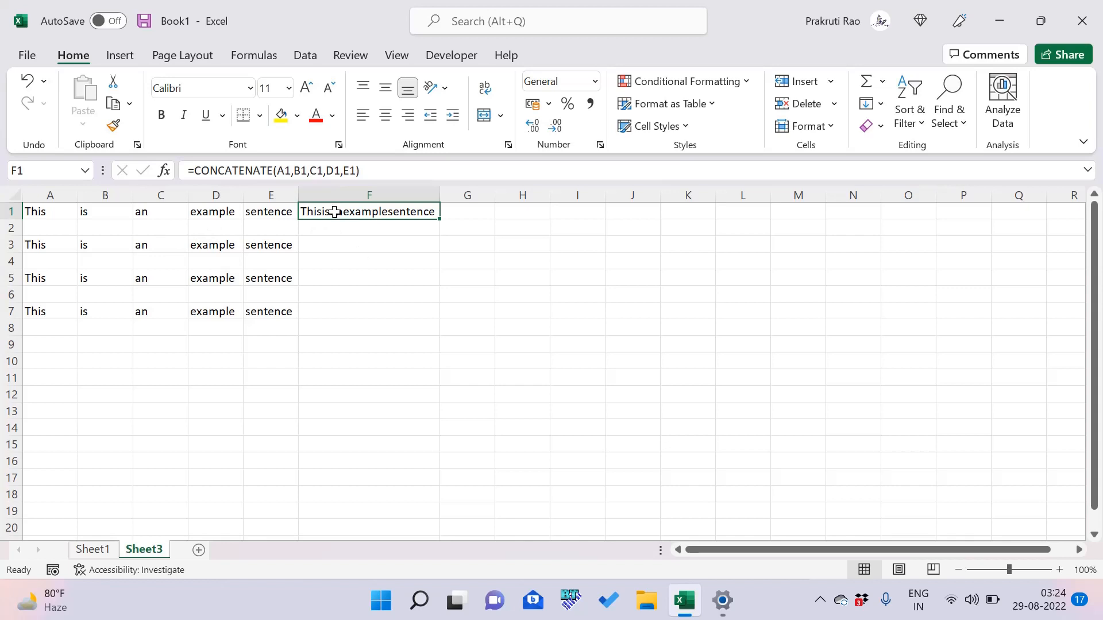
Step: Start a CONCATENATE formula in cell F3 with A3 followed by a quoted space " " as separator
{"action": "left_click", "coordinate": [325, 248]}
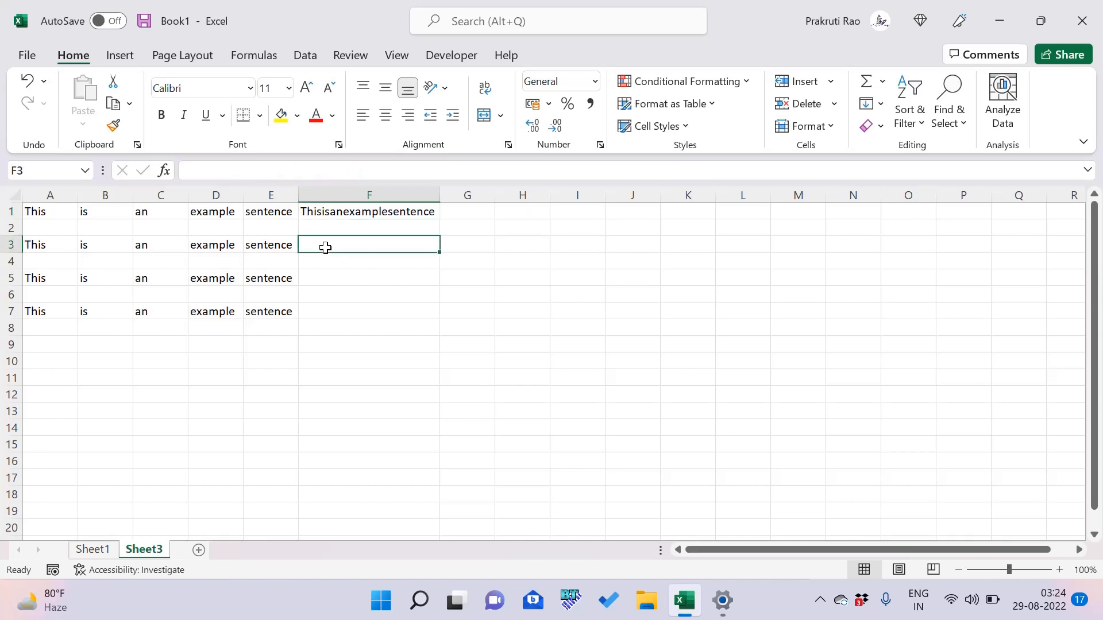
{"action": "type", "text": "="}
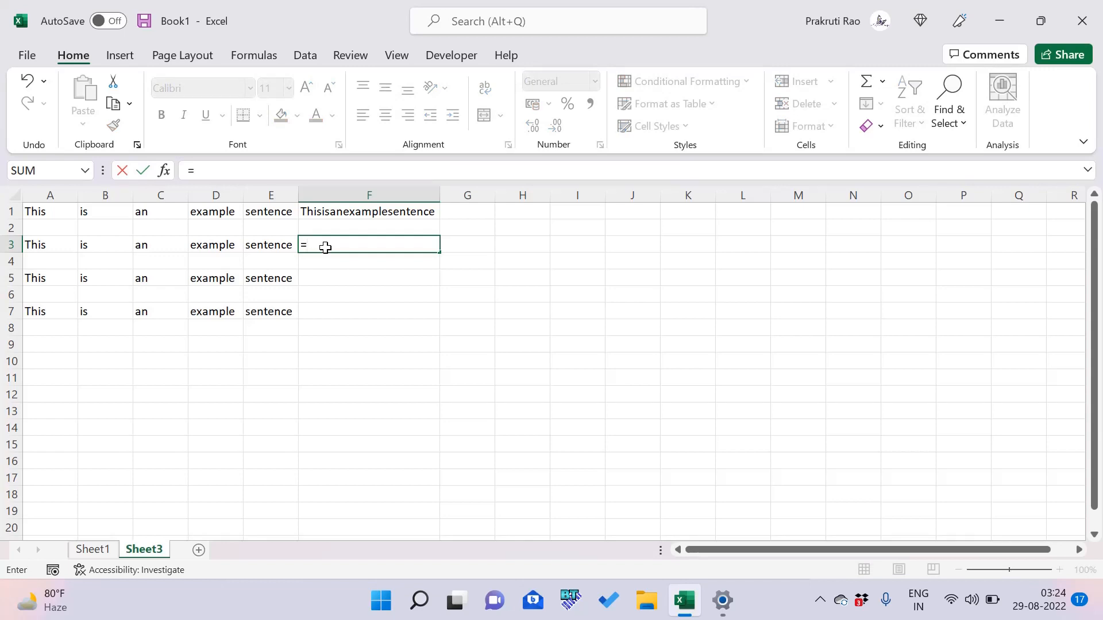
{"action": "type", "text": "conc"}
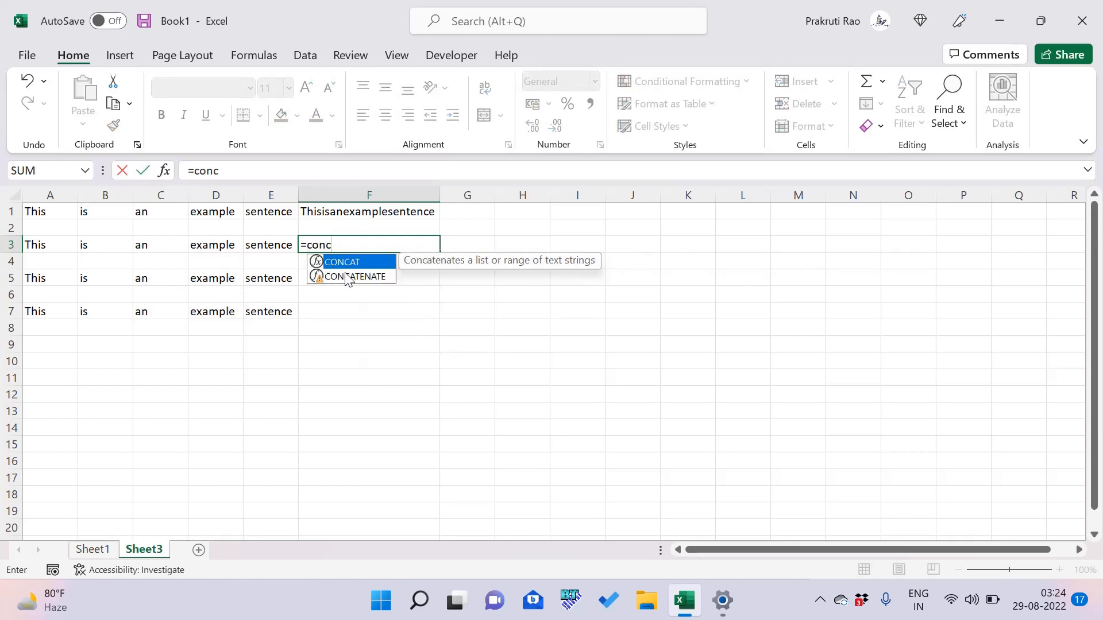
{"action": "double_click", "coordinate": [348, 278]}
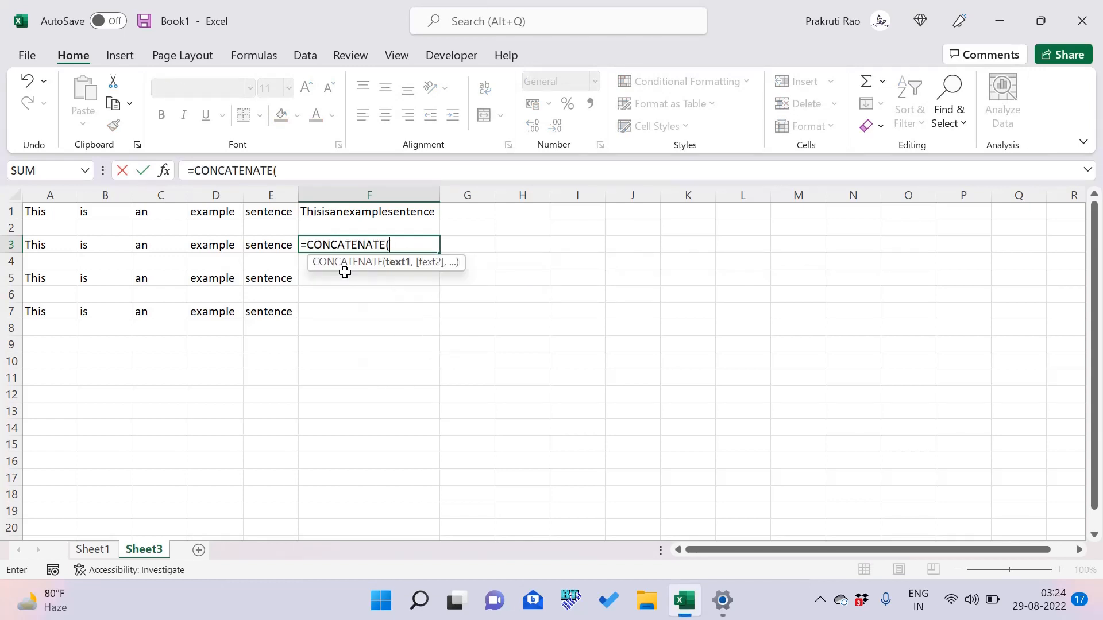
{"action": "left_click", "coordinate": [43, 250]}
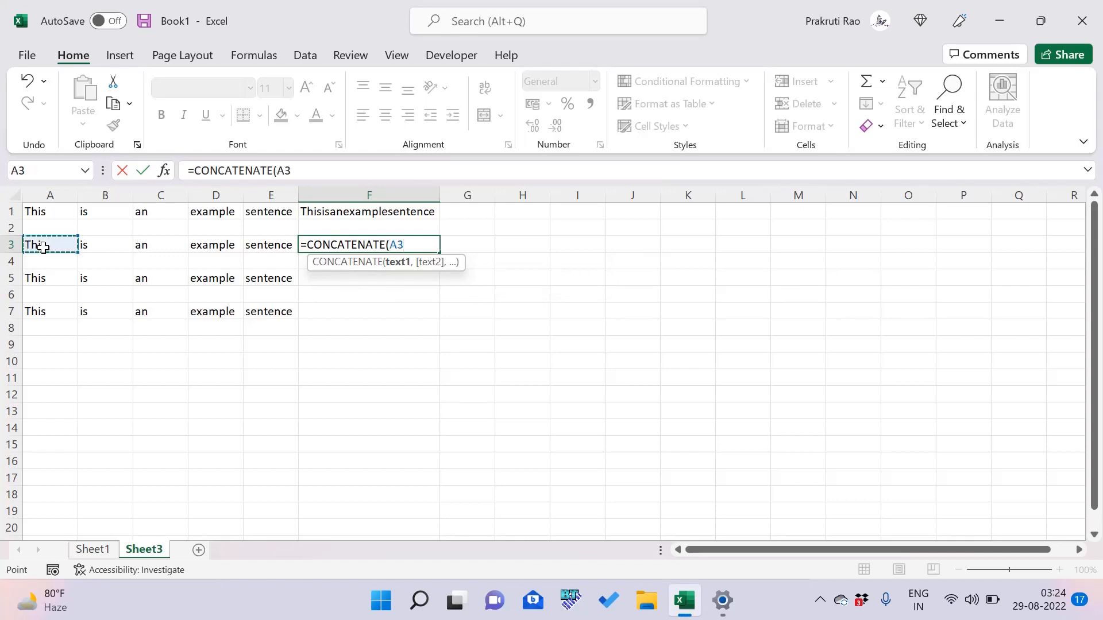
{"action": "type", "text": ","}
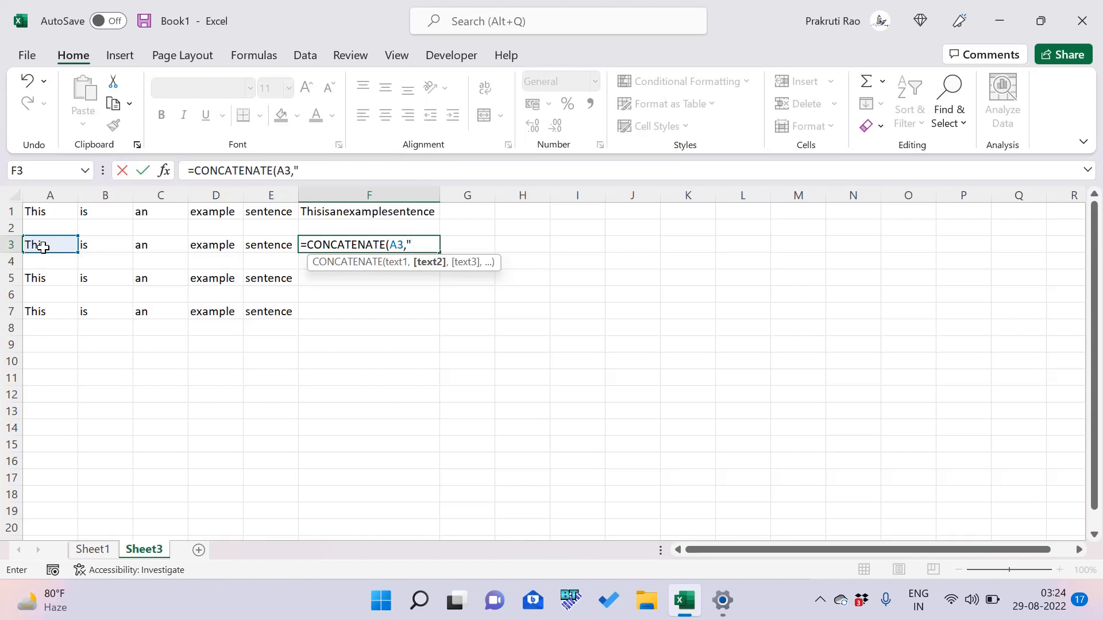
{"action": "type", "text": "\","}
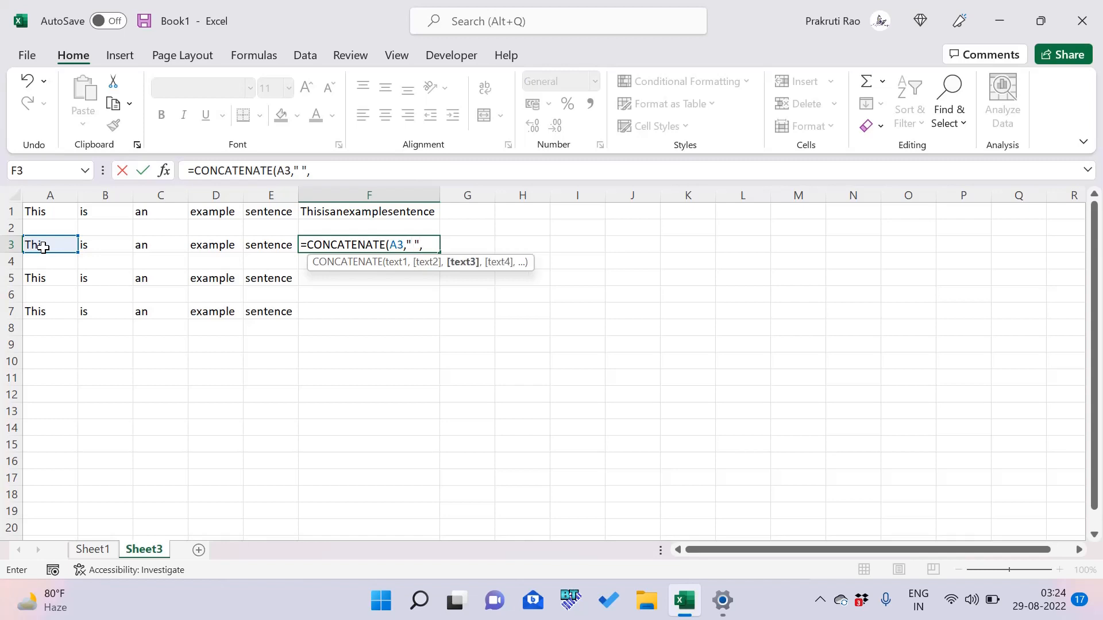
Step: Continue the F3 formula with B3 and C3, each followed by a quoted space " " as separator
{"action": "left_click", "coordinate": [94, 248]}
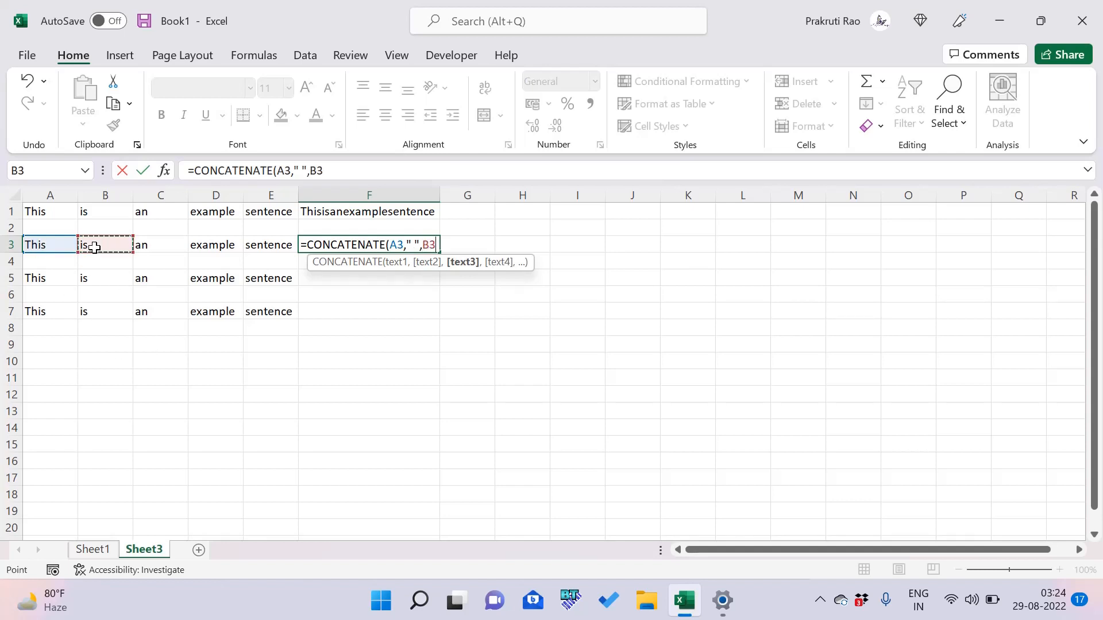
{"action": "type", "text": ","}
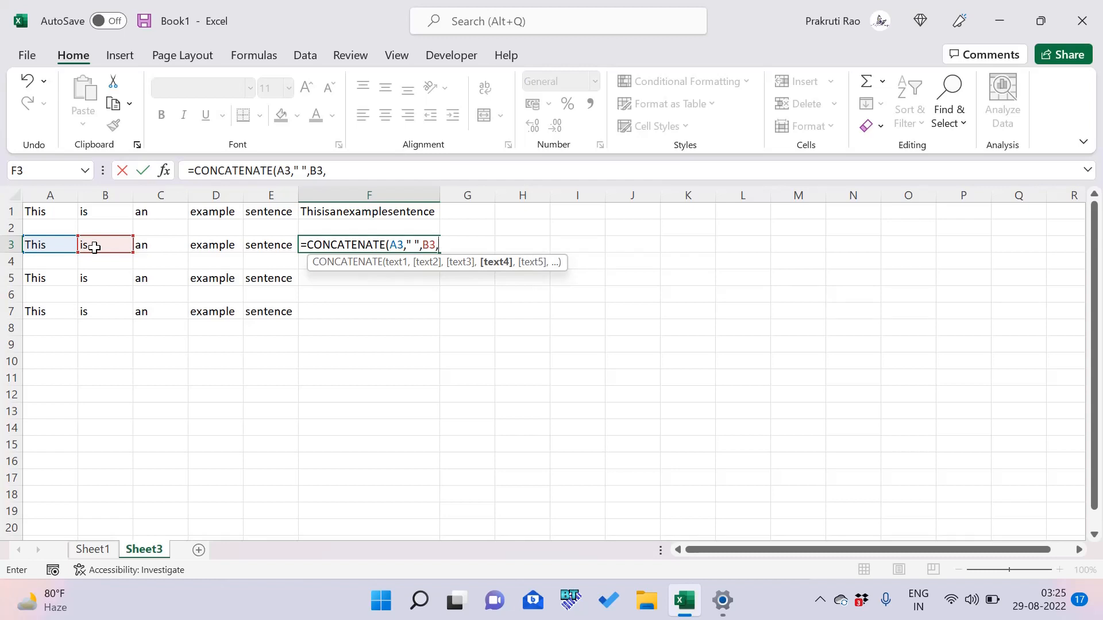
{"action": "type", "text": "\" \","}
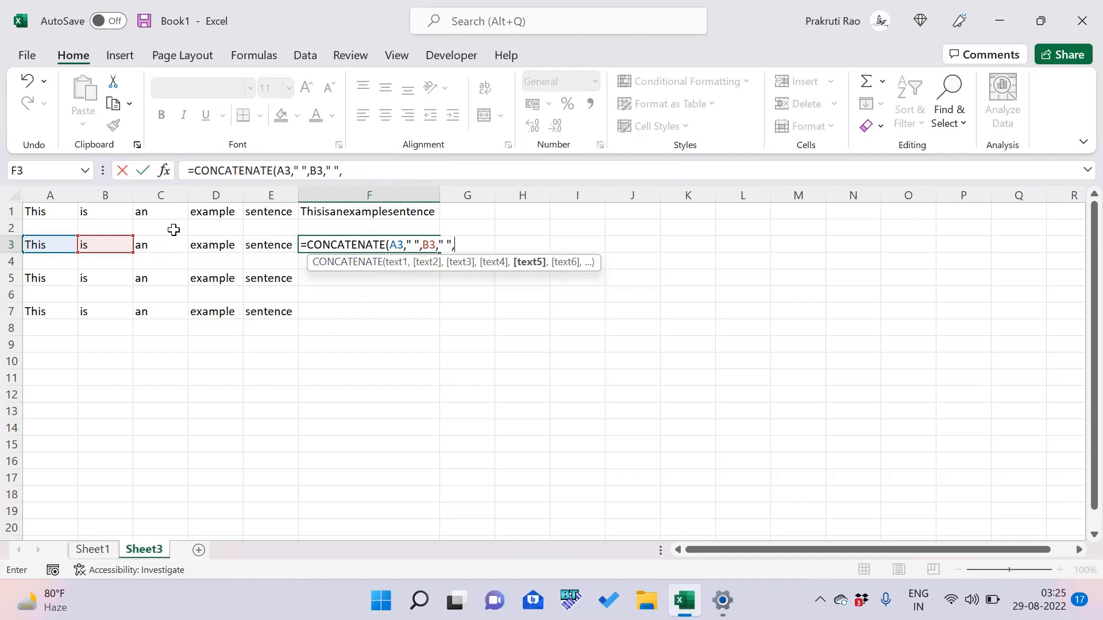
{"action": "left_click", "coordinate": [151, 245]}
{"action": "type", "text": ","}
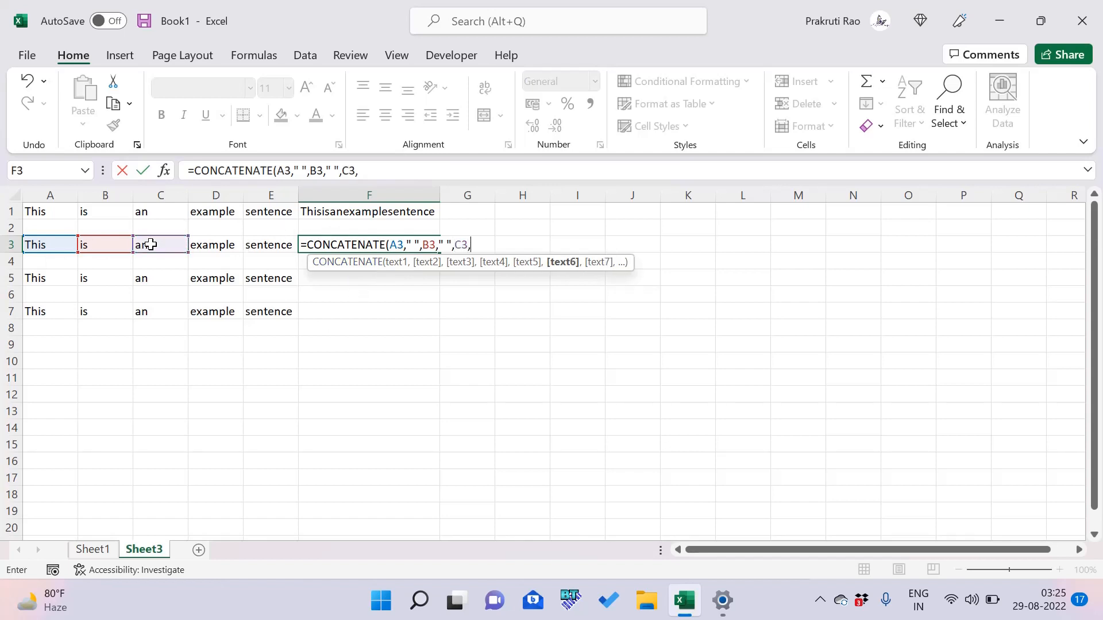
{"action": "type", "text": "\" \","}
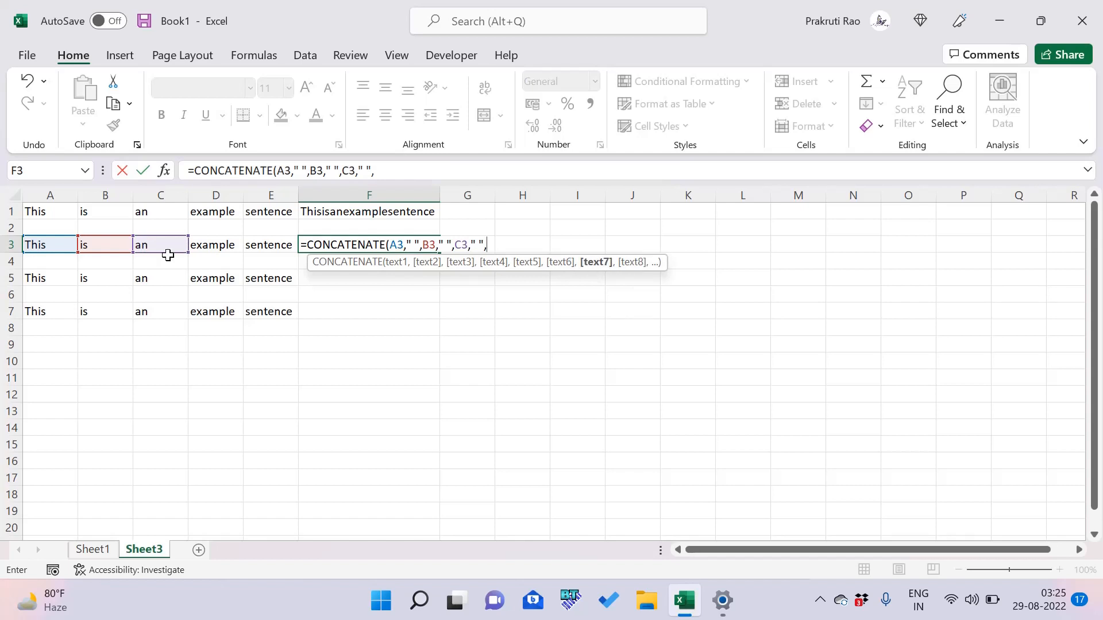
Step: Complete the F3 formula with D3, a quoted space " " and E3, and widen column F slightly to fit the joined sentence
{"action": "left_click", "coordinate": [208, 243]}
{"action": "type", "text": ",\" \""}
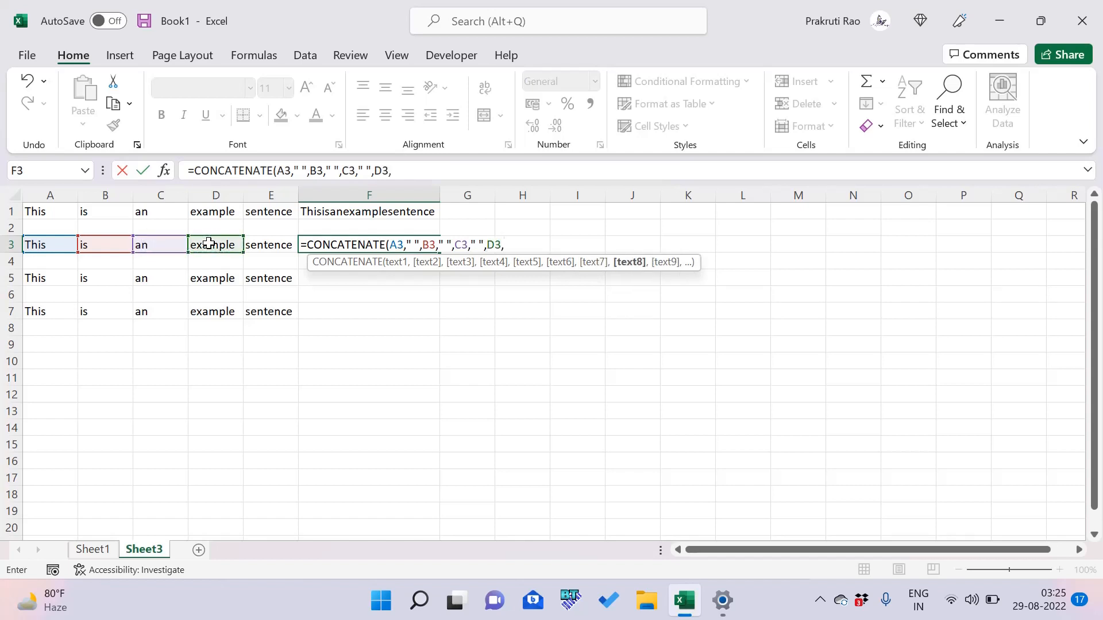
{"action": "type", "text": ","}
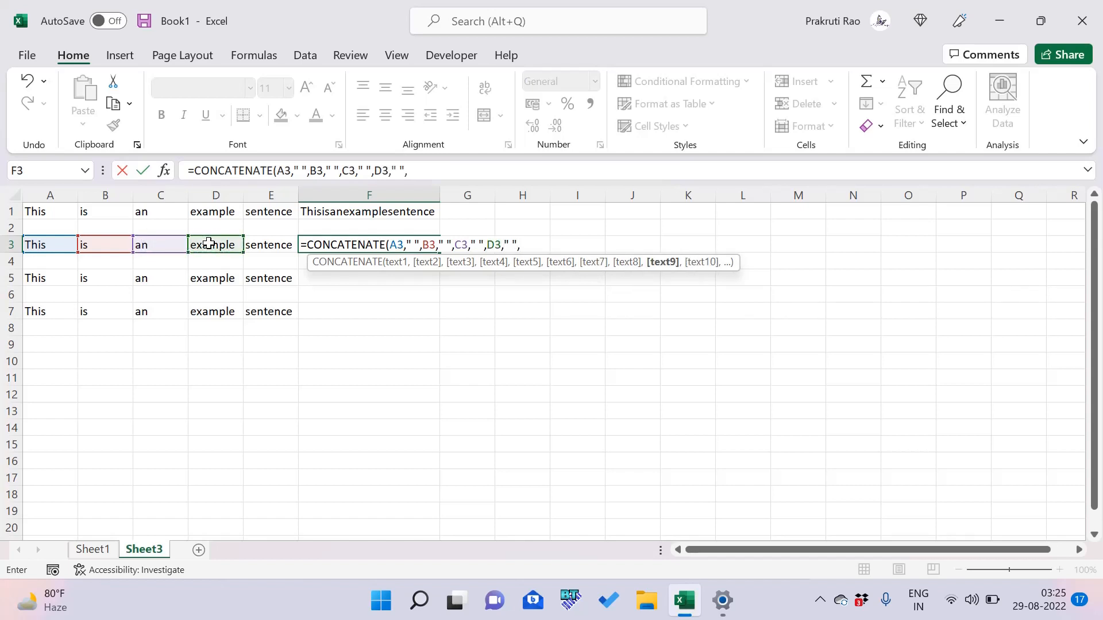
{"action": "left_click", "coordinate": [262, 247]}
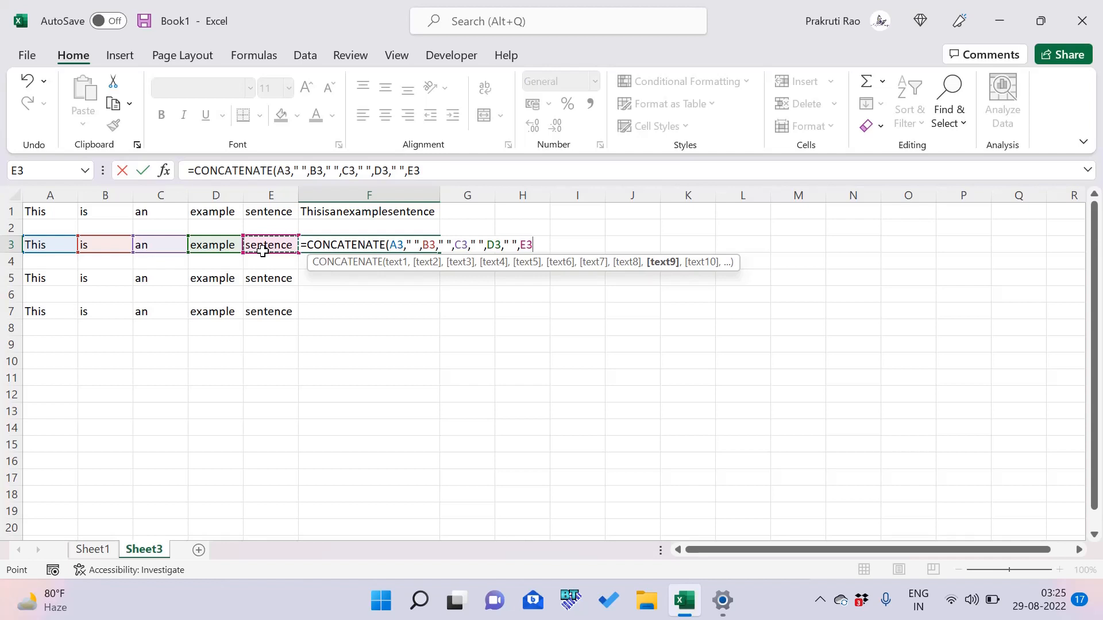
{"action": "type", "text": ")"}
{"action": "key", "text": "Return"}
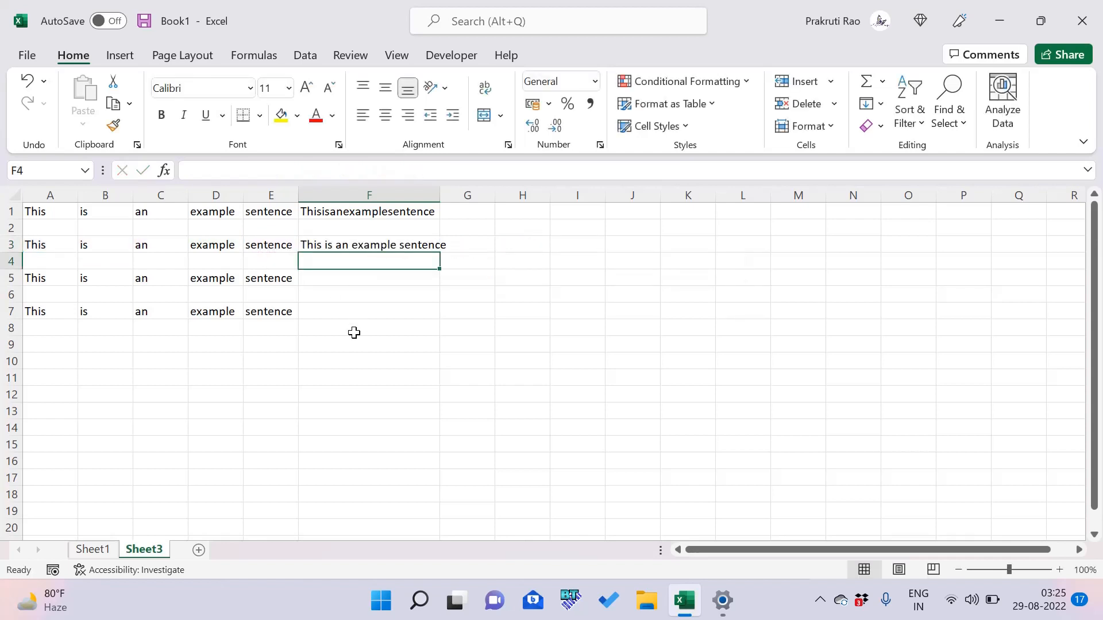
{"action": "left_click_drag", "start_coordinate": [444, 193], "coordinate": [456, 194]}
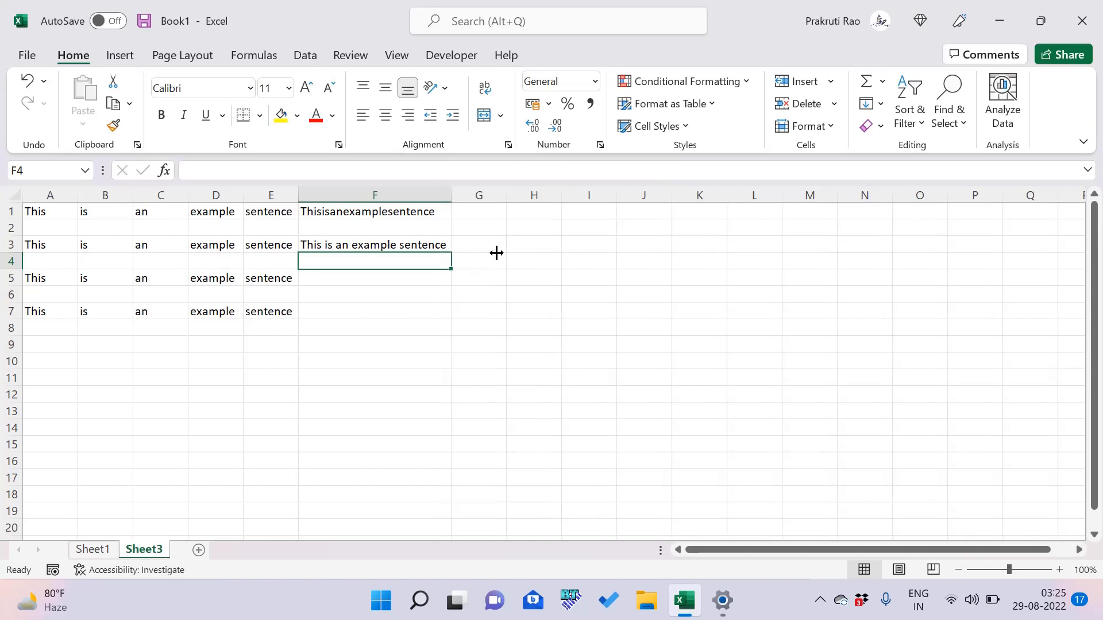
{"action": "left_click", "coordinate": [355, 246]}
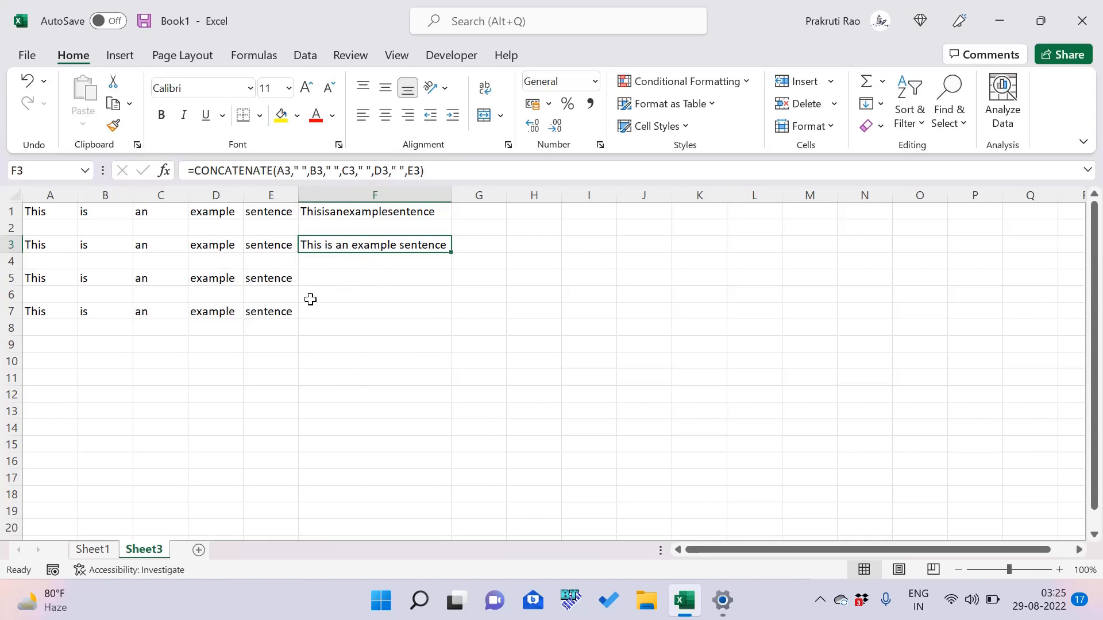
Step: Start a CONCATENATE formula in cell F5 with A5 followed by a quoted hyphen "-" as separator
{"action": "left_click", "coordinate": [317, 278]}
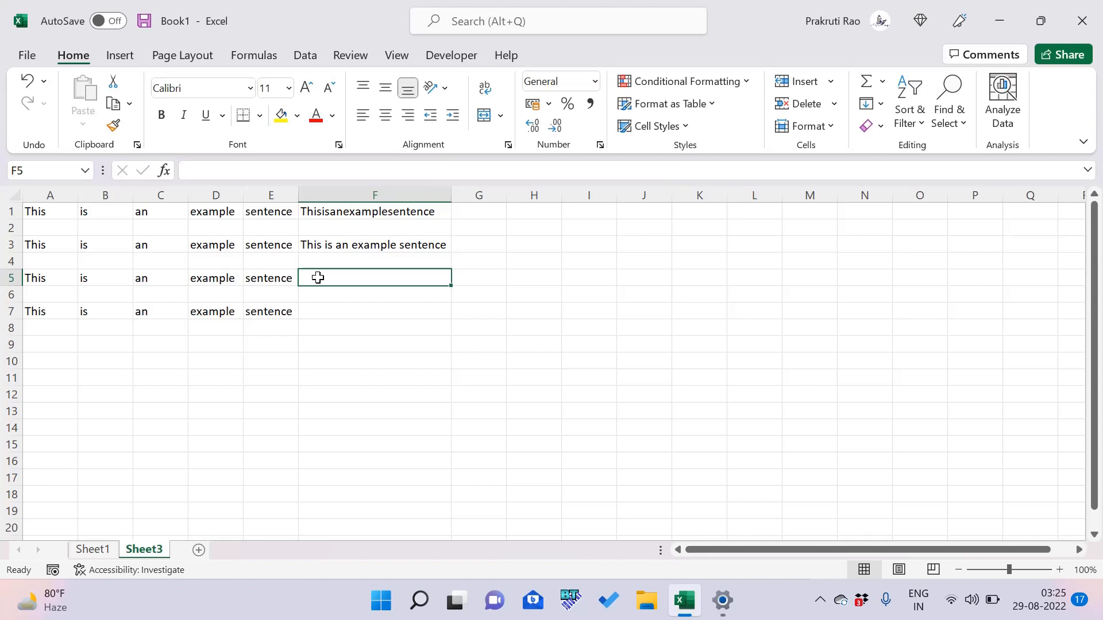
{"action": "type", "text": "="}
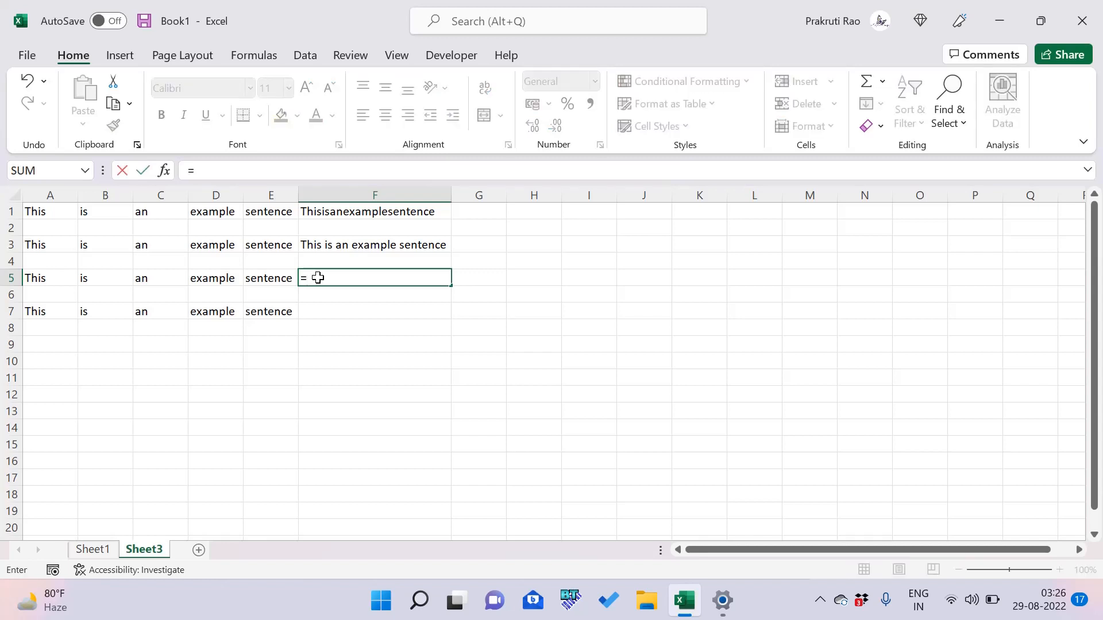
{"action": "type", "text": "conc"}
{"action": "double_click", "coordinate": [354, 312]}
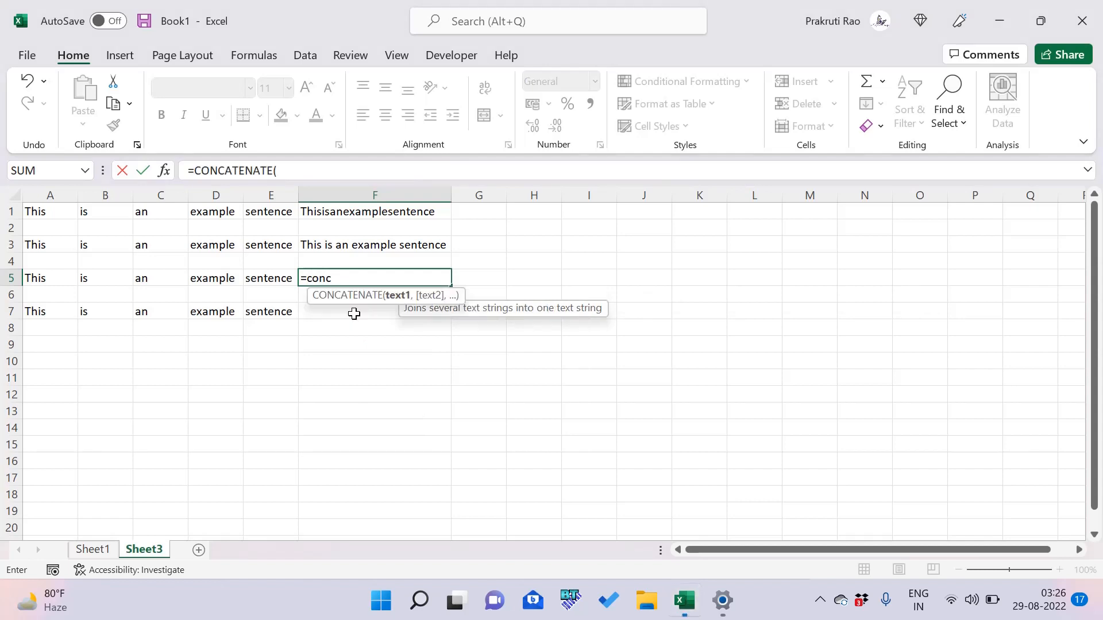
{"action": "left_click", "coordinate": [56, 281]}
{"action": "type", "text": ",\""}
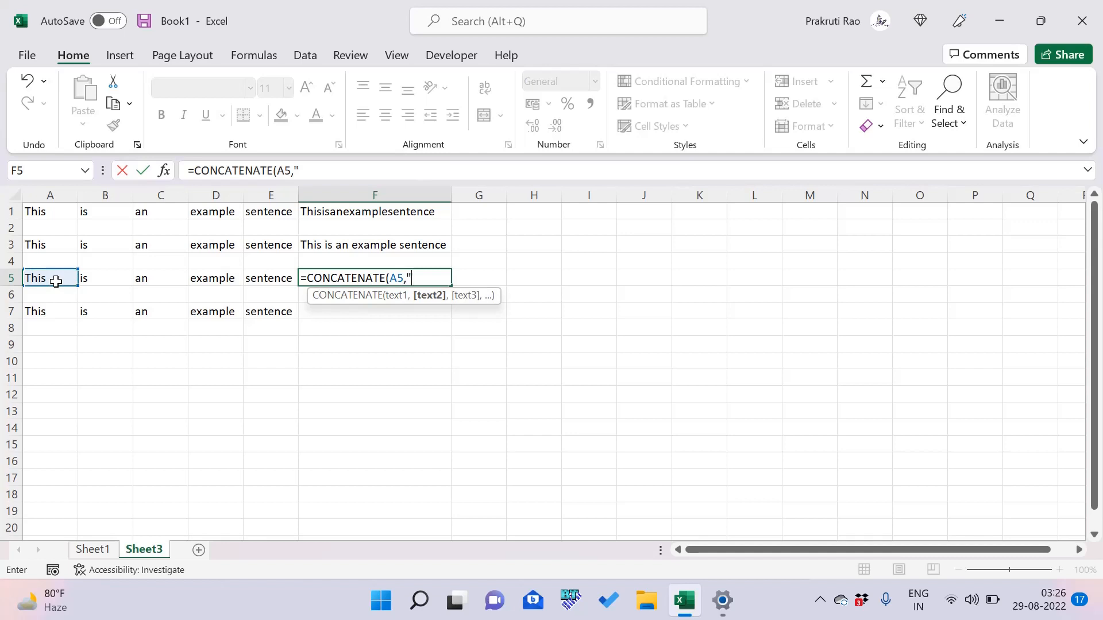
{"action": "key", "text": "BackSpace"}
{"action": "type", "text": "\"-\","}
Step: Continue the F5 formula with B5 and C5, each followed by a quoted hyphen "-"
{"action": "left_click", "coordinate": [103, 282]}
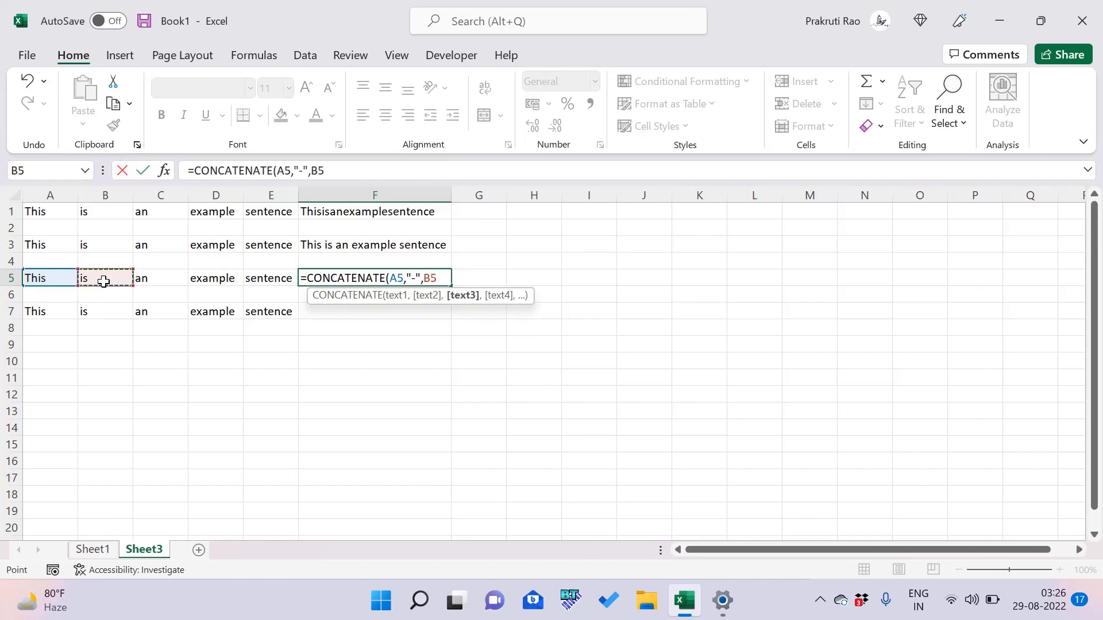
{"action": "type", "text": ",\"-"}
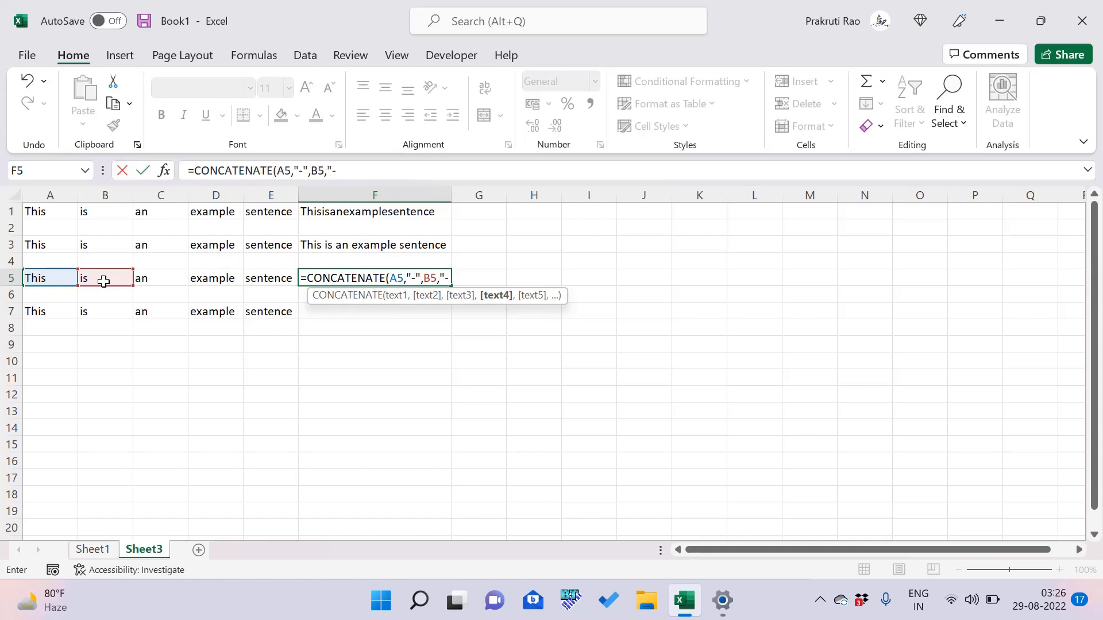
{"action": "type", "text": "\","}
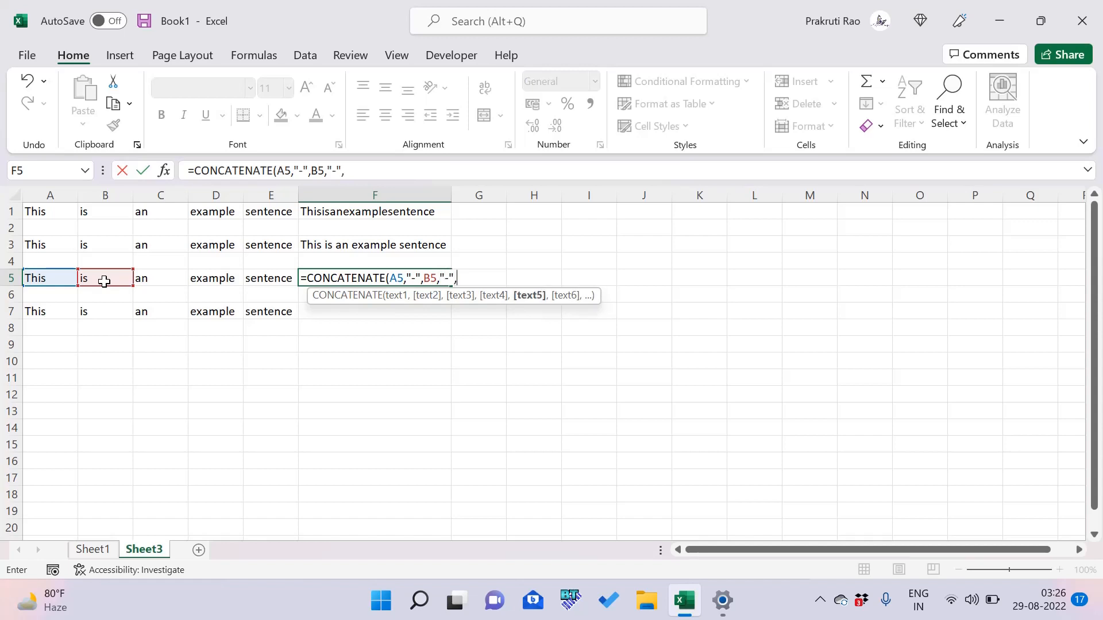
{"action": "left_click", "coordinate": [142, 278]}
{"action": "type", "text": ",\"-\","}
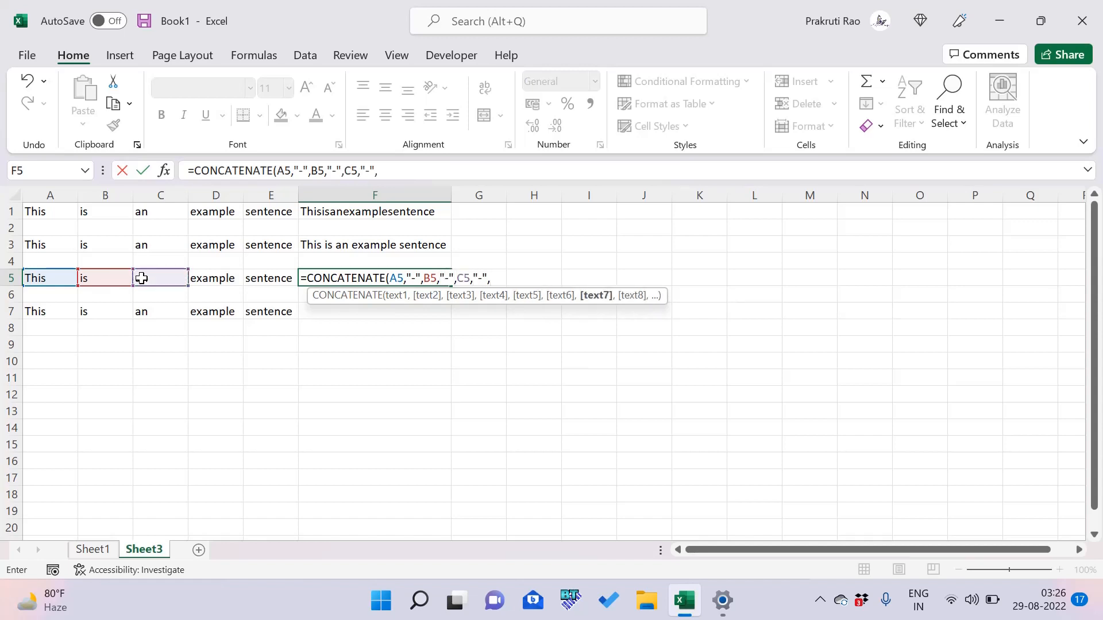
Step: Complete the F5 formula with D5, a quoted hyphen "-" and E5, and select F5 to review it
{"action": "left_click", "coordinate": [211, 277]}
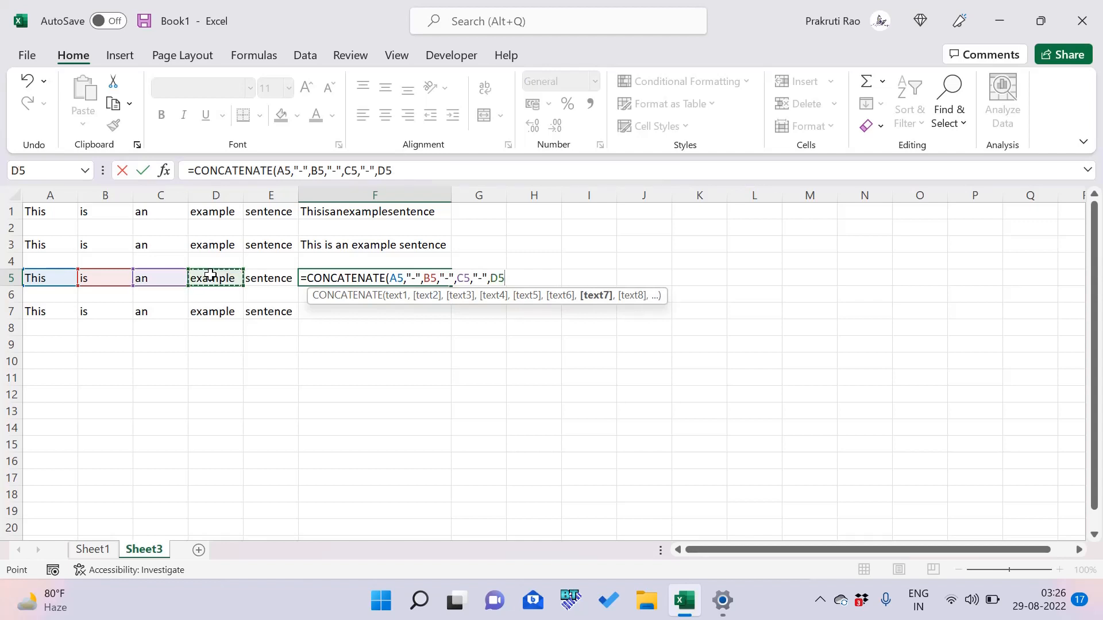
{"action": "type", "text": ",\"-"}
{"action": "type", "text": "-"}
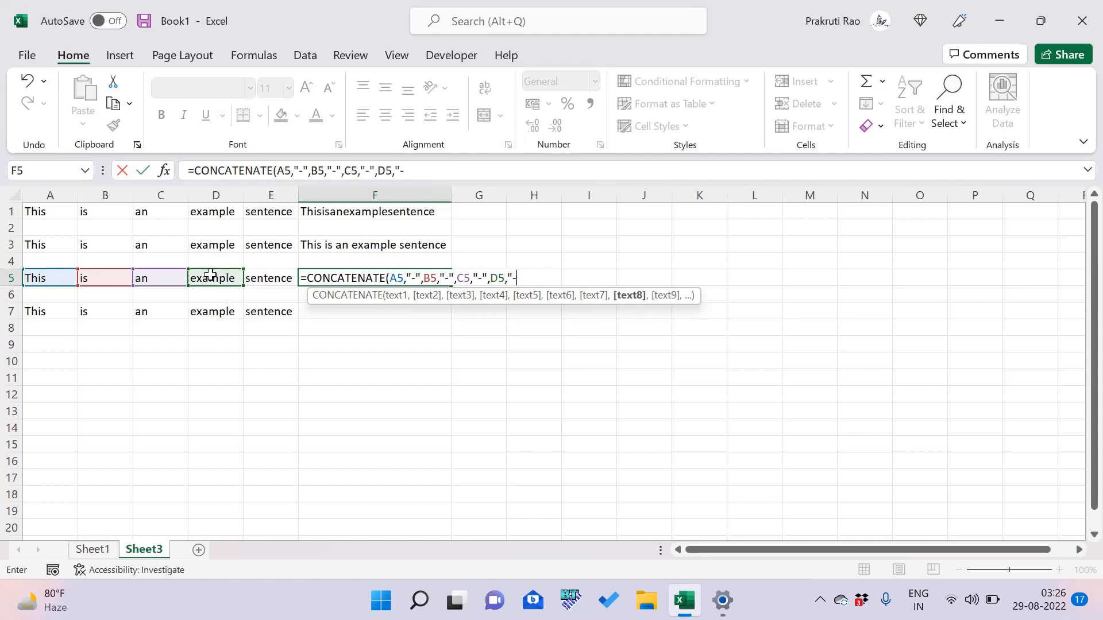
{"action": "type", "text": ","}
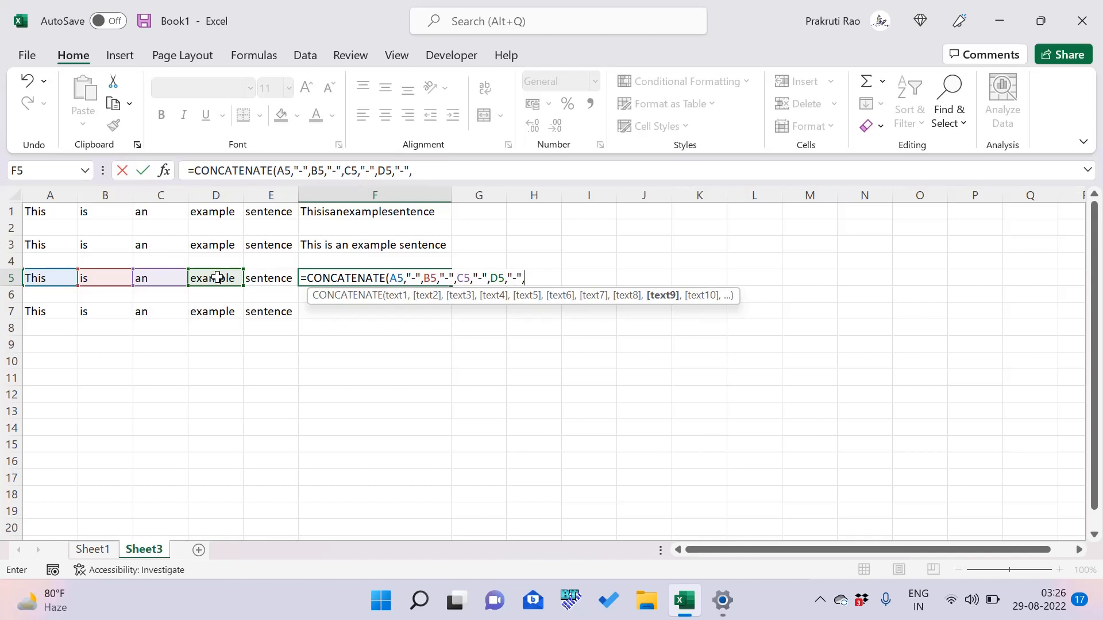
{"action": "left_click", "coordinate": [260, 279]}
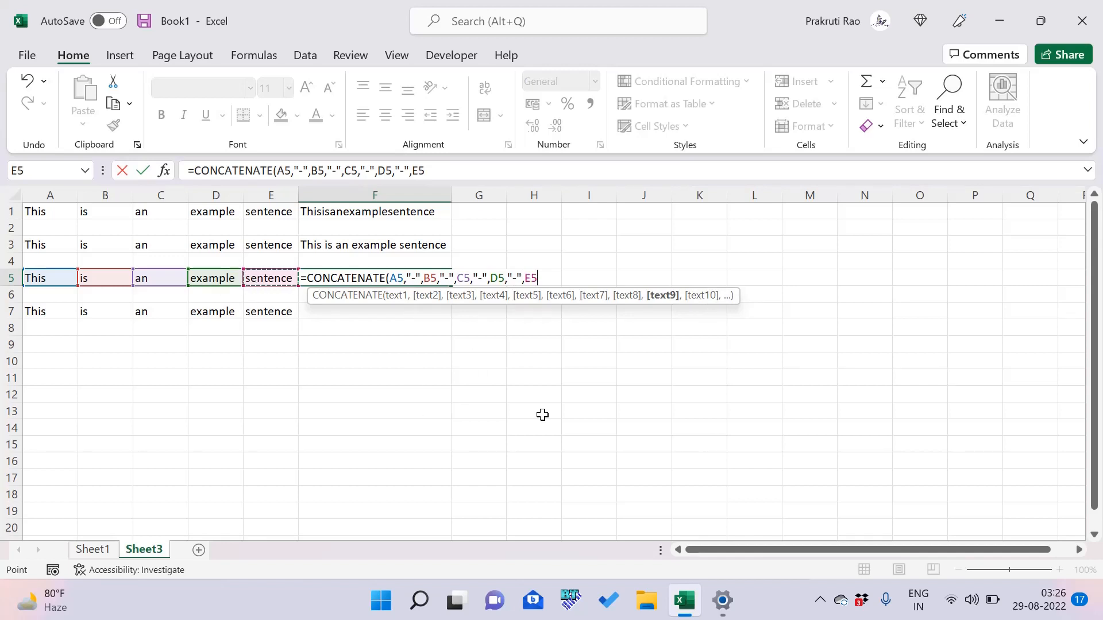
{"action": "type", "text": ")"}
{"action": "key", "text": "Return"}
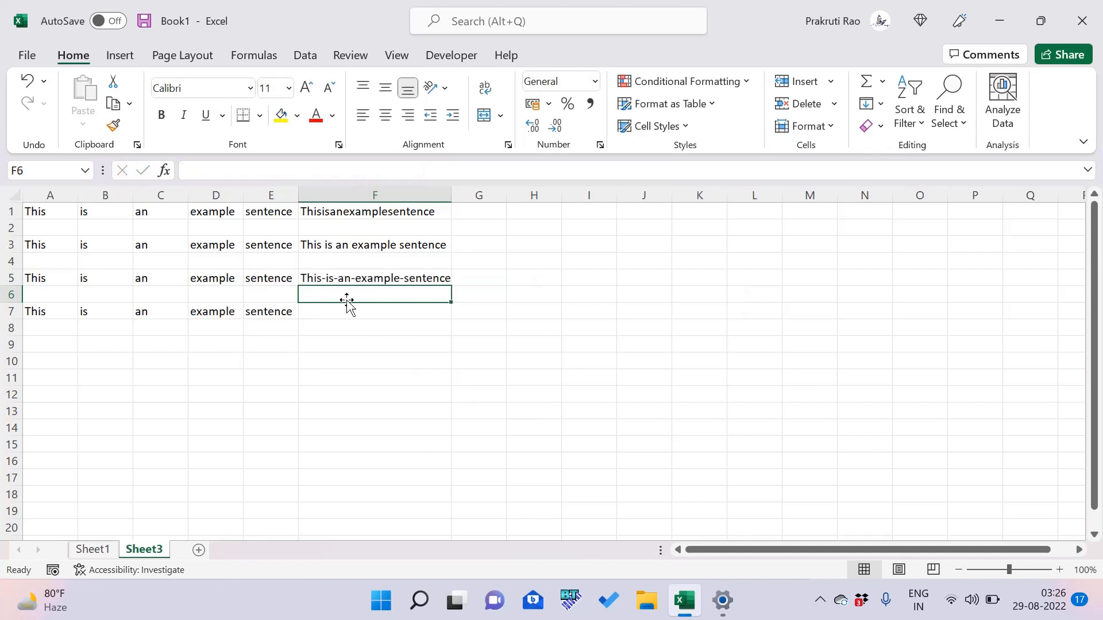
{"action": "left_click", "coordinate": [336, 280]}
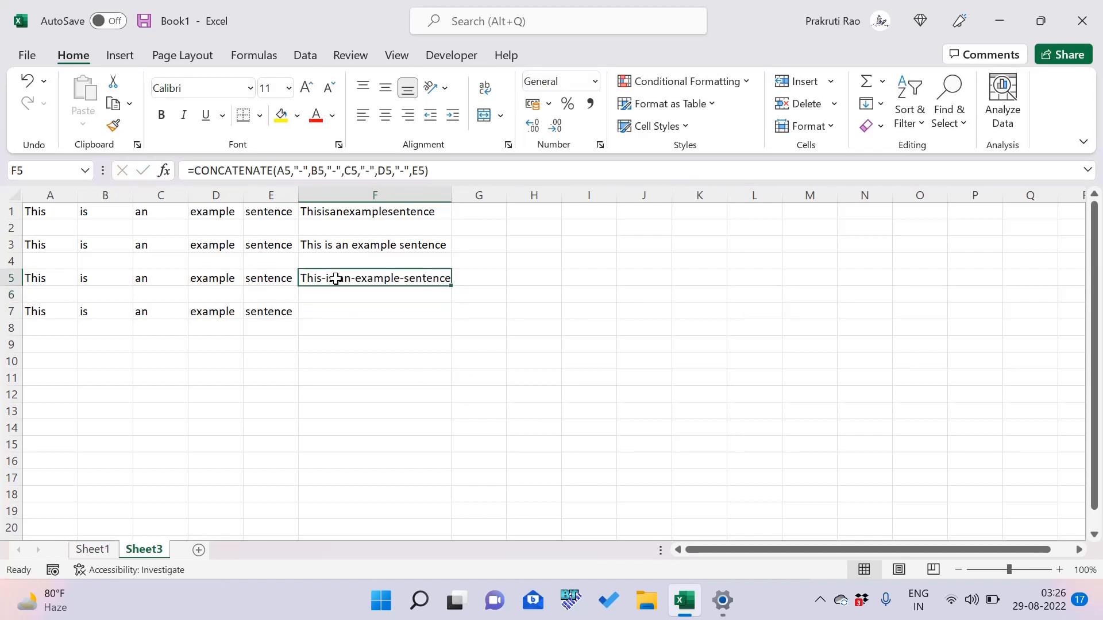